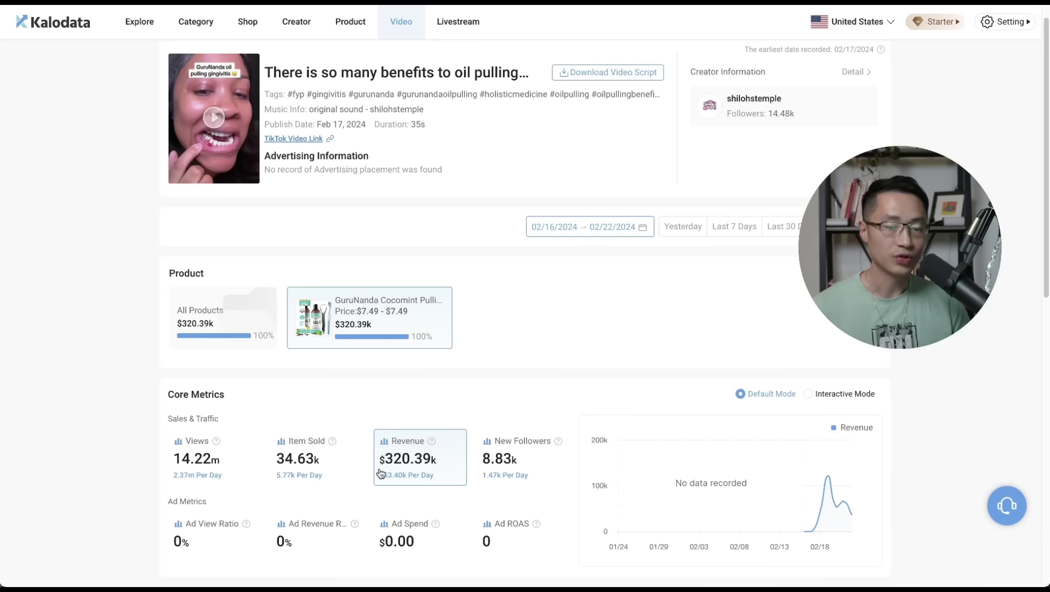
# Highlight the revenue figure in the video's core metrics, and clear the selection
pyautogui.moveTo(379, 466); pyautogui.dragTo(433, 472)
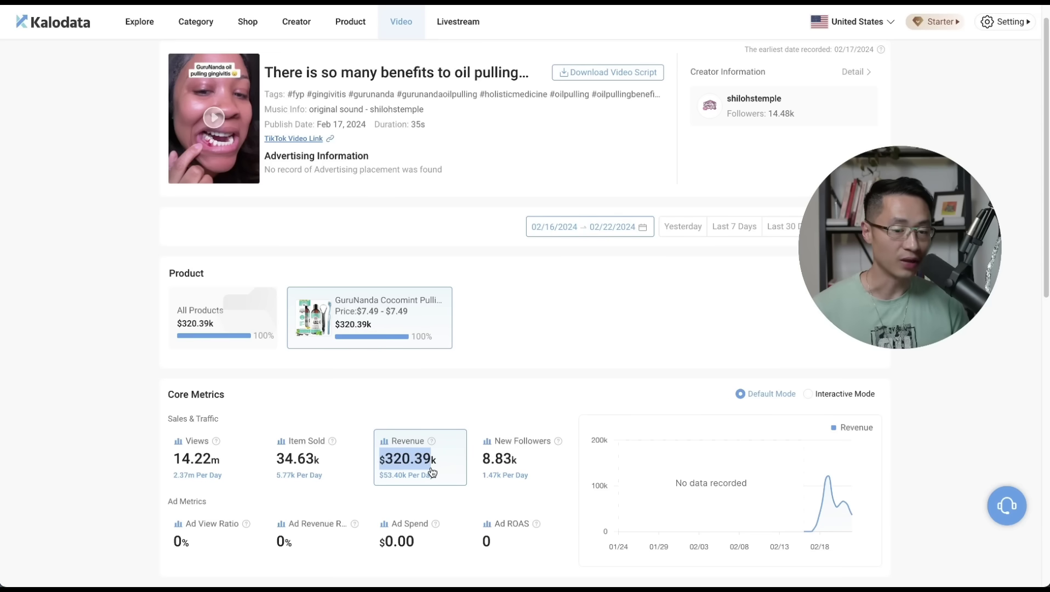
pyautogui.click(498, 362)
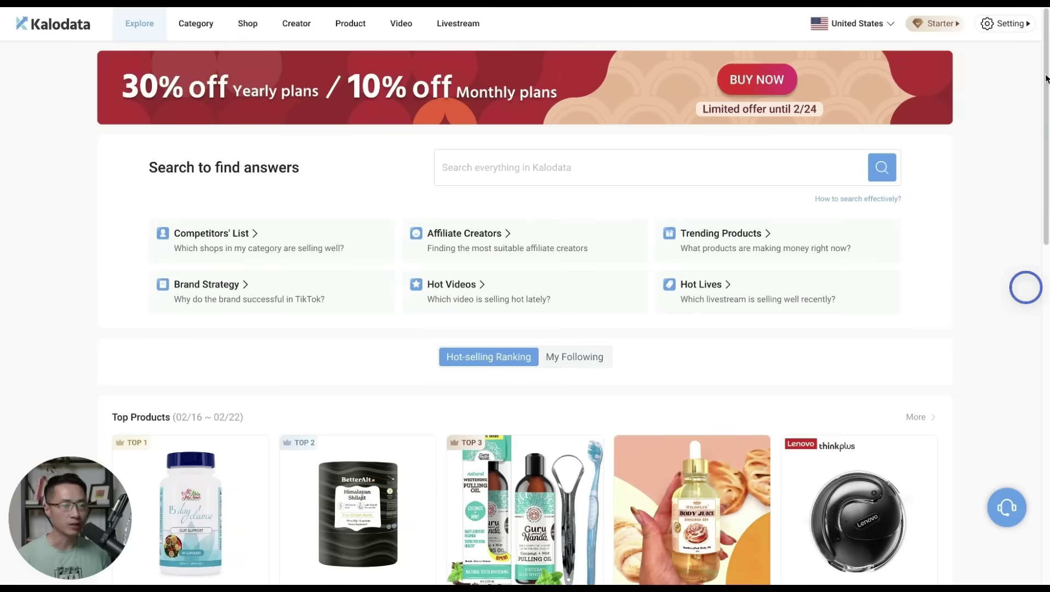
# Review the Explore page's rankings of top products, creators, shops, videos and livestreams, and open the full Top Products list
pyautogui.moveTo(1045, 79); pyautogui.dragTo(1043, 219)
pyautogui.scroll(-2, 351, 384)
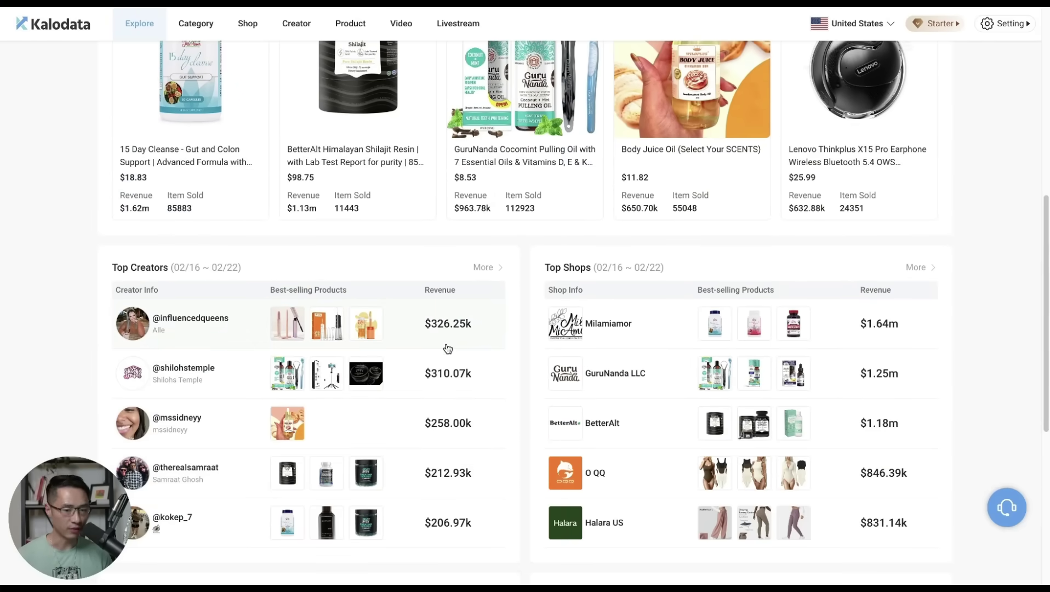
pyautogui.scroll(-6, 316, 200)
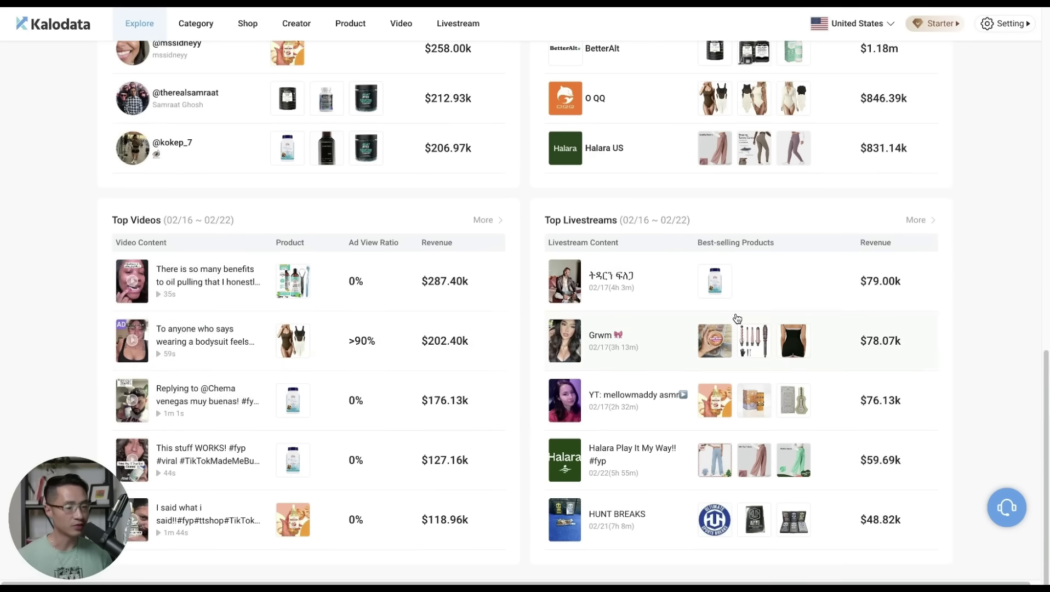
pyautogui.scroll(12, 981, 392)
pyautogui.scroll(-4, 980, 392)
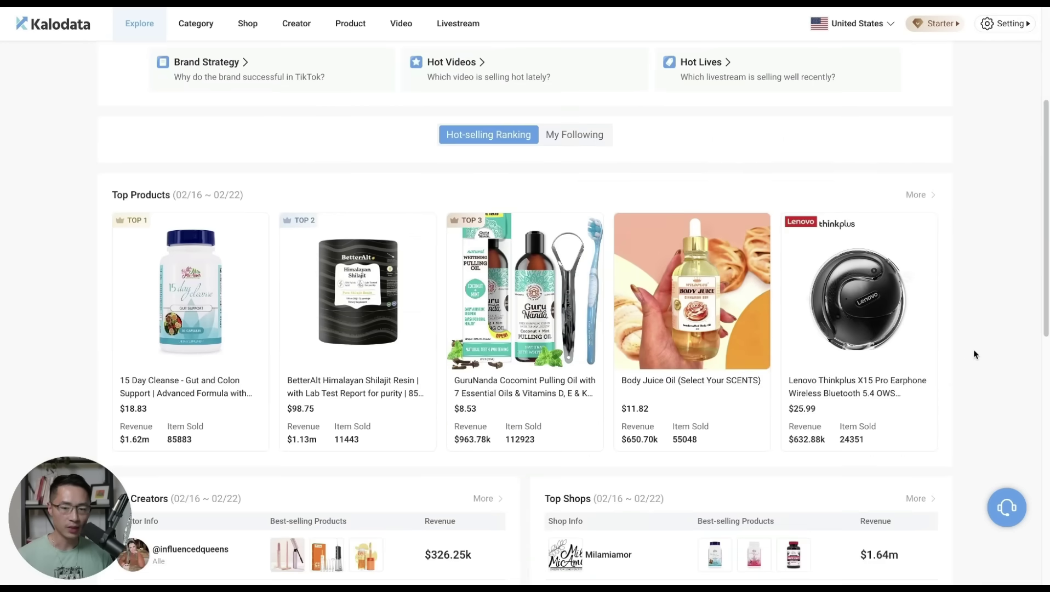
pyautogui.click(916, 195)
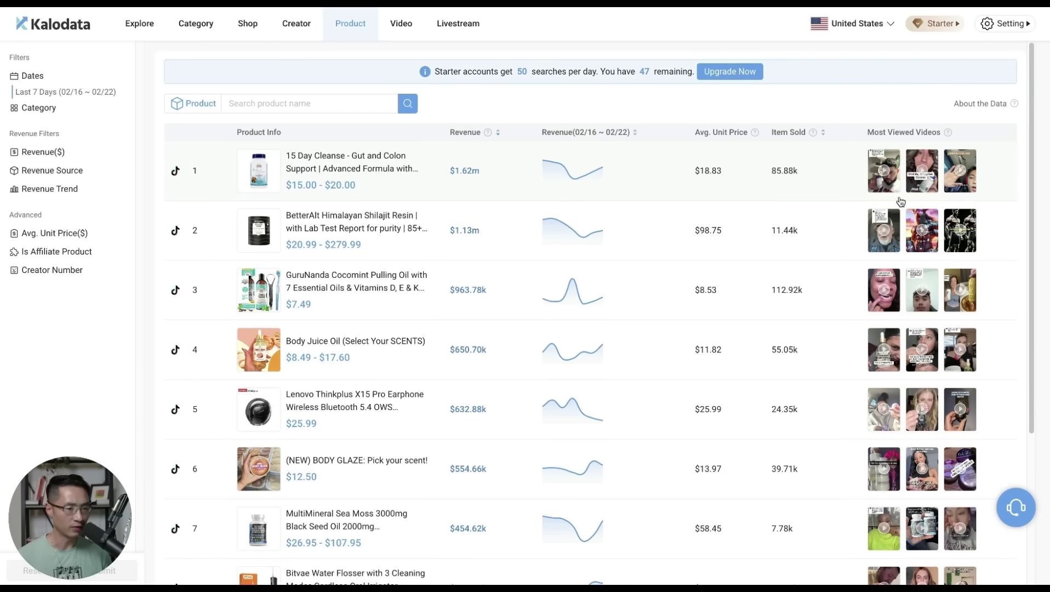
# Preview the top-ranked product's most viewed videos and browse the product ranking through page 2
pyautogui.moveTo(920, 189)
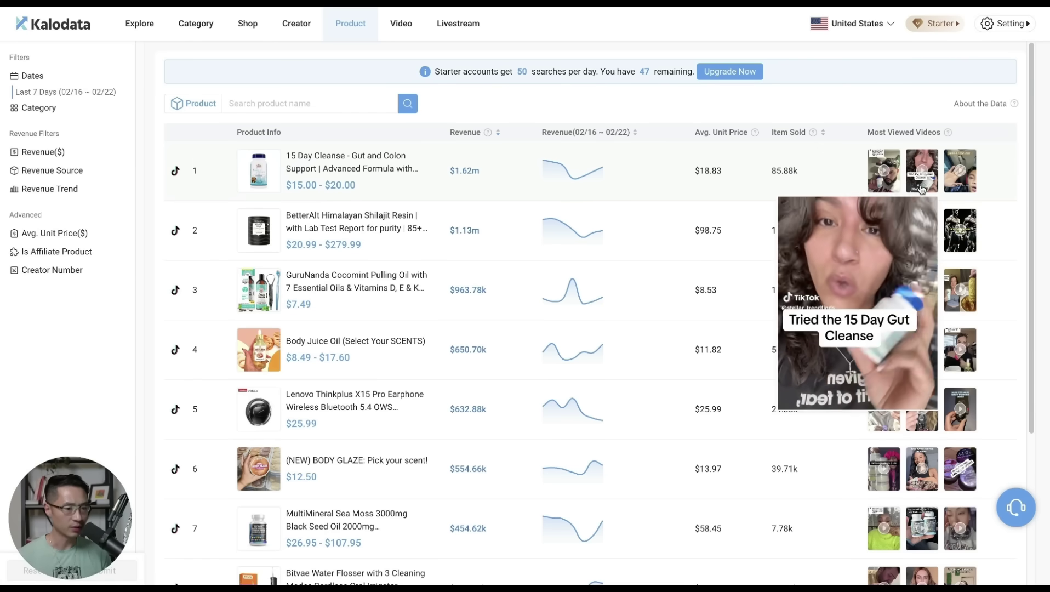
pyautogui.moveTo(963, 186)
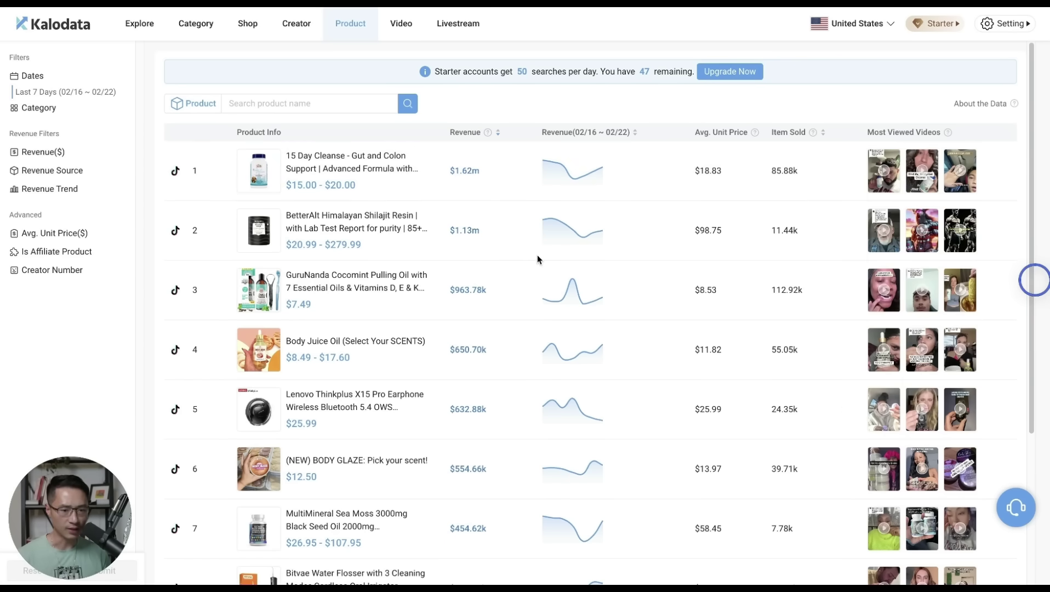
pyautogui.scroll(-2, 537, 258)
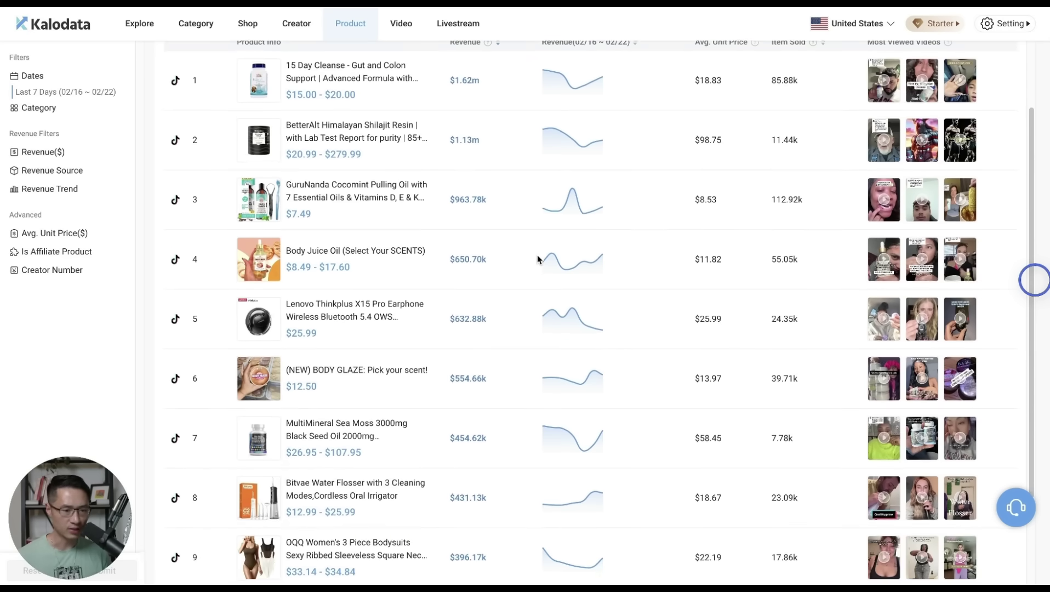
pyautogui.scroll(-2, 630, 434)
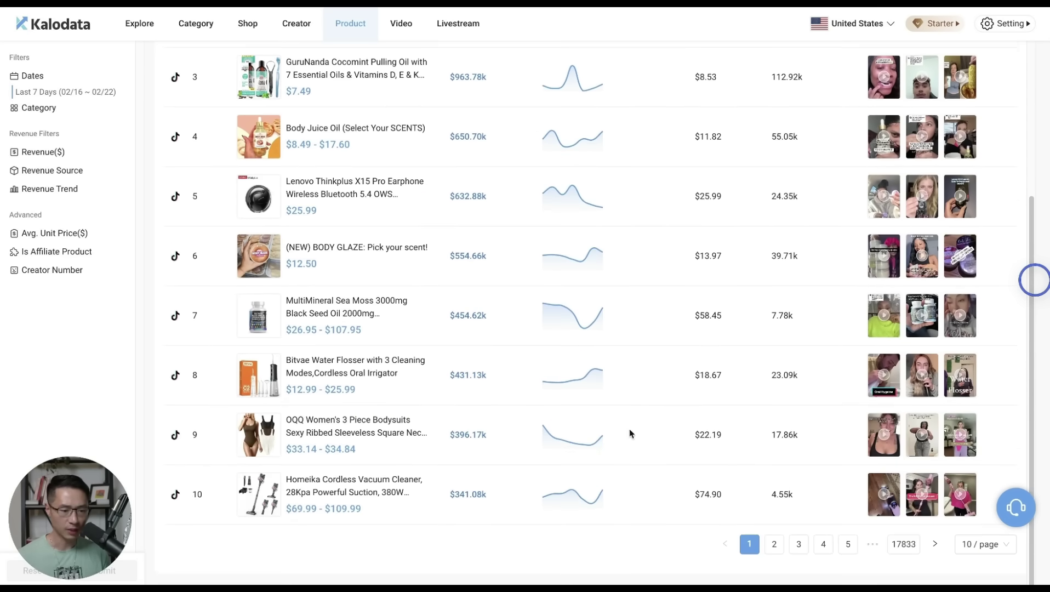
pyautogui.click(774, 544)
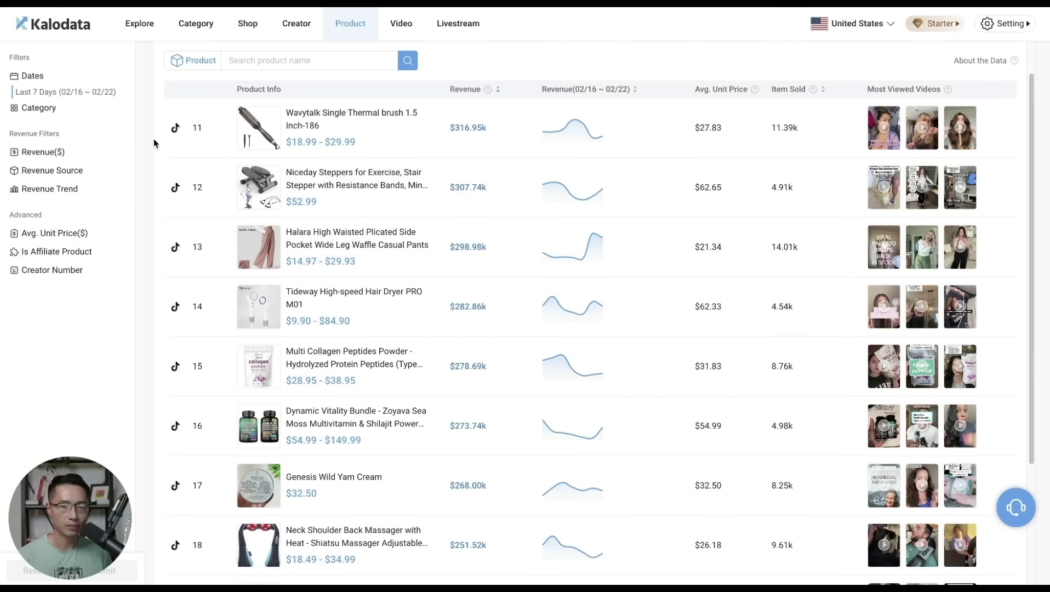
pyautogui.scroll(-3, 154, 144)
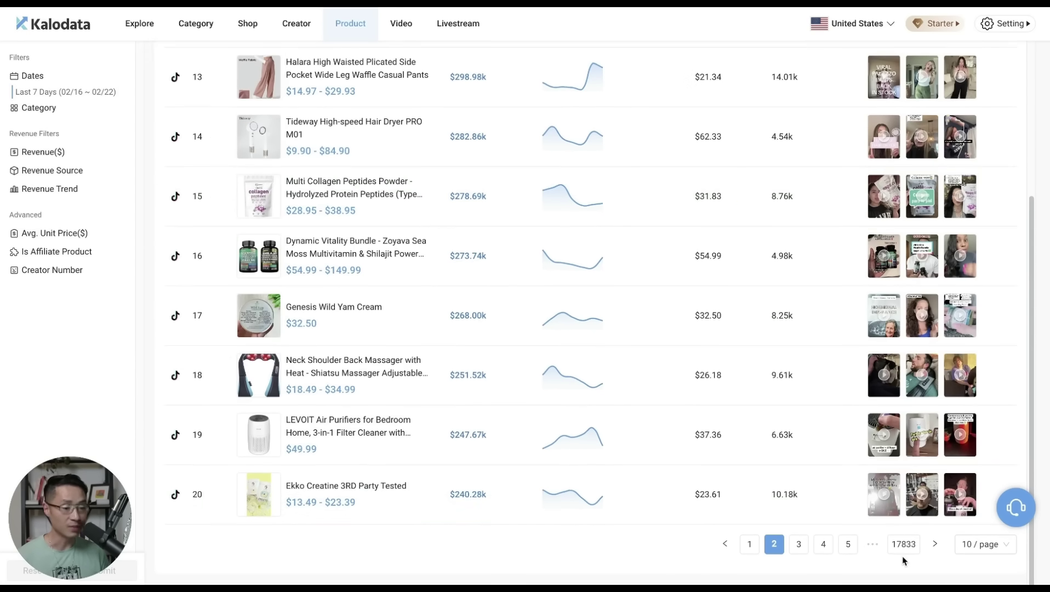
pyautogui.scroll(4, 904, 559)
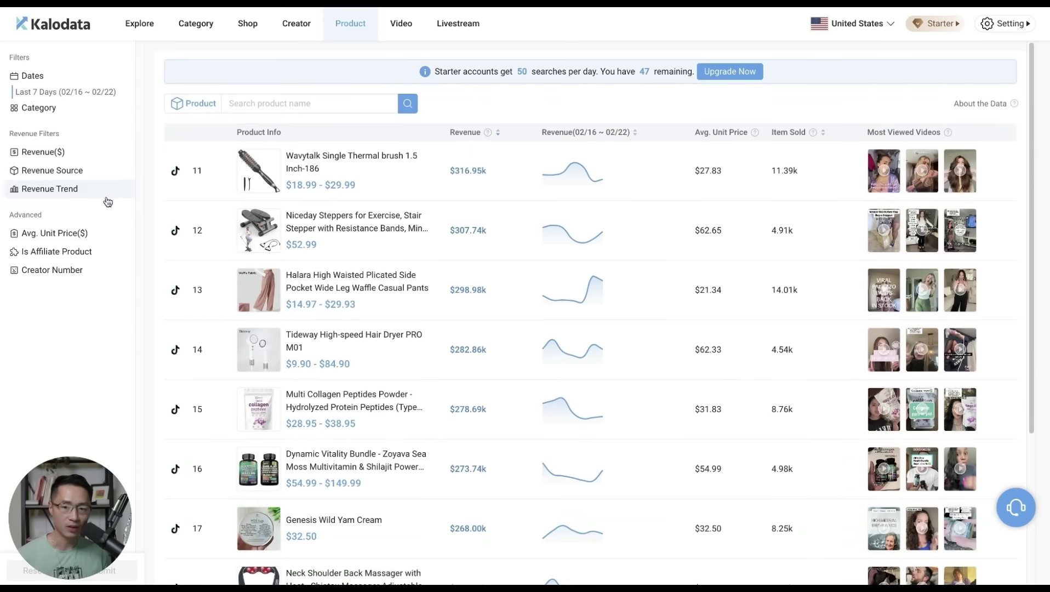
# Filter the products by the category Phones & Electronics > Phone Accessories > Cases, Screen Protectors & Stickers
pyautogui.click(43, 110)
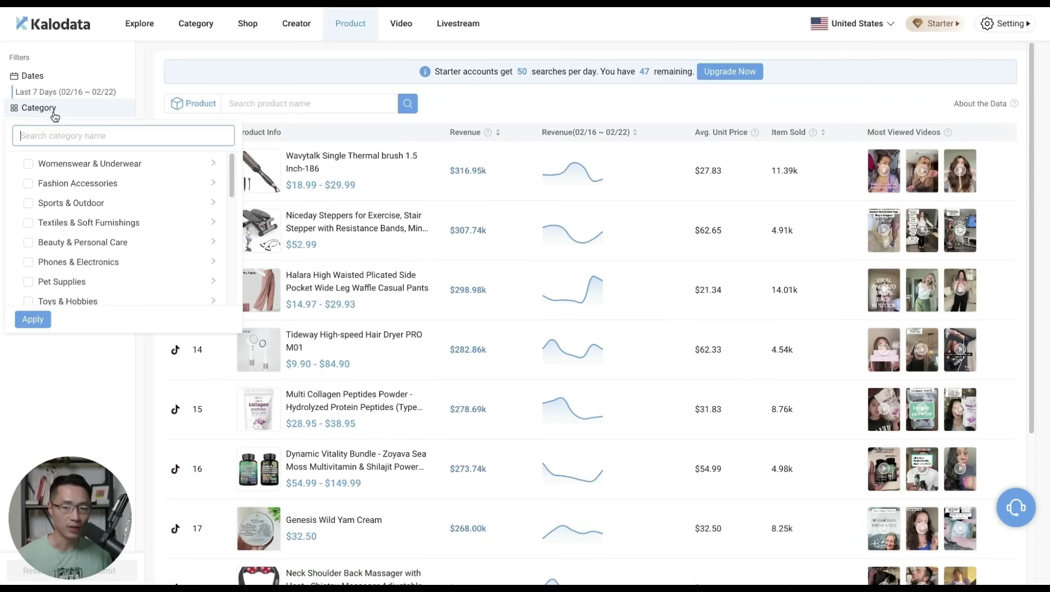
pyautogui.moveTo(81, 182)
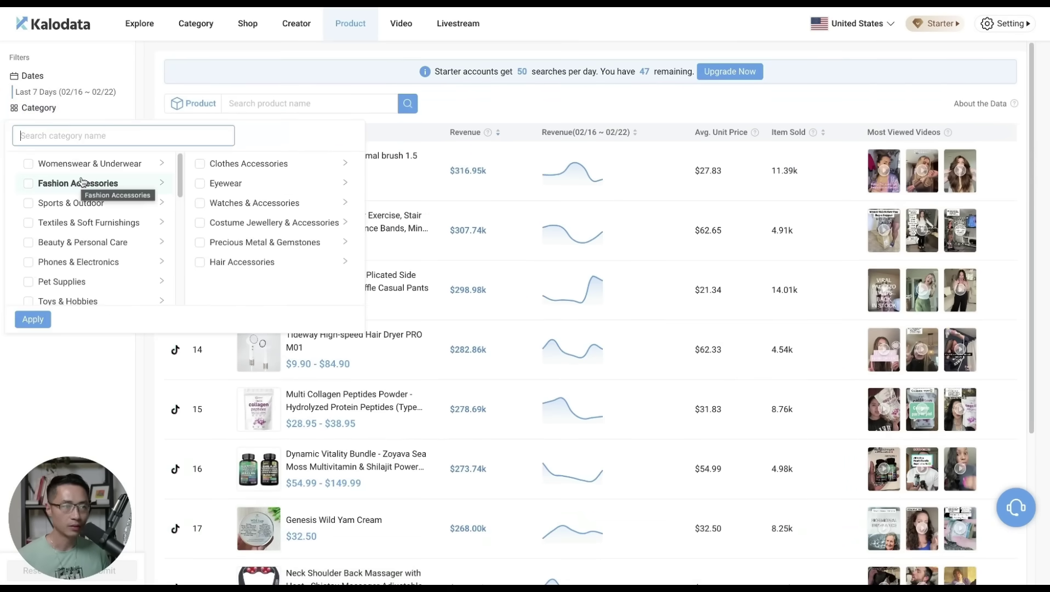
pyautogui.moveTo(102, 222)
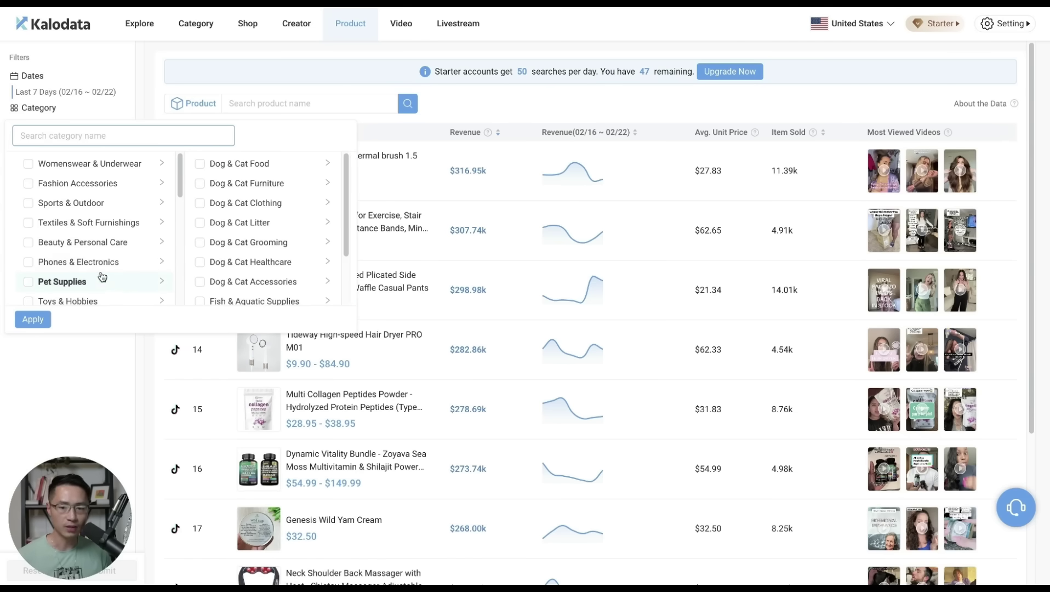
pyautogui.moveTo(103, 267)
pyautogui.moveTo(245, 172)
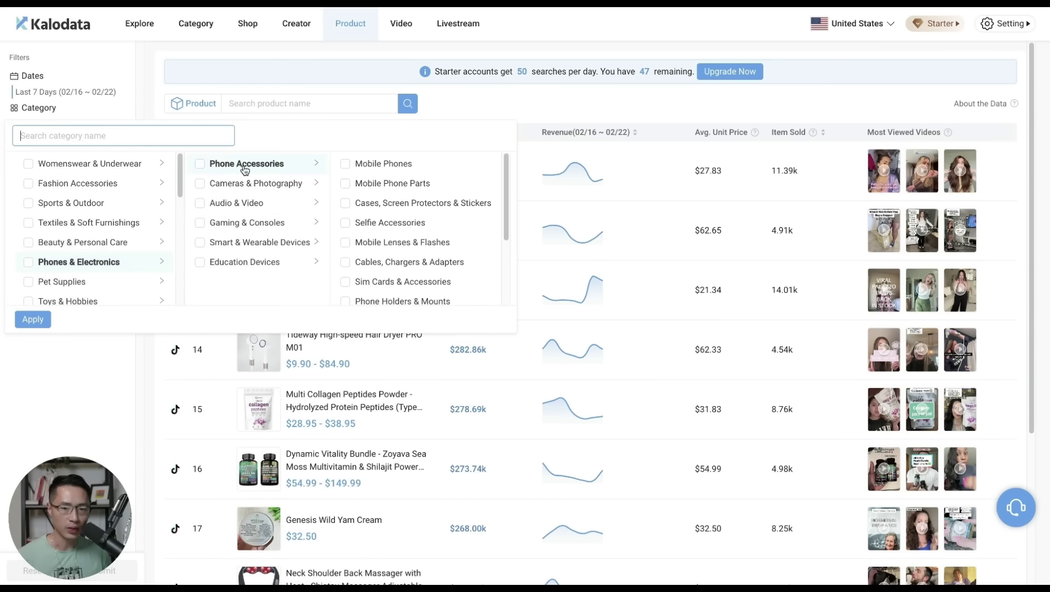
pyautogui.moveTo(272, 192)
pyautogui.moveTo(282, 246)
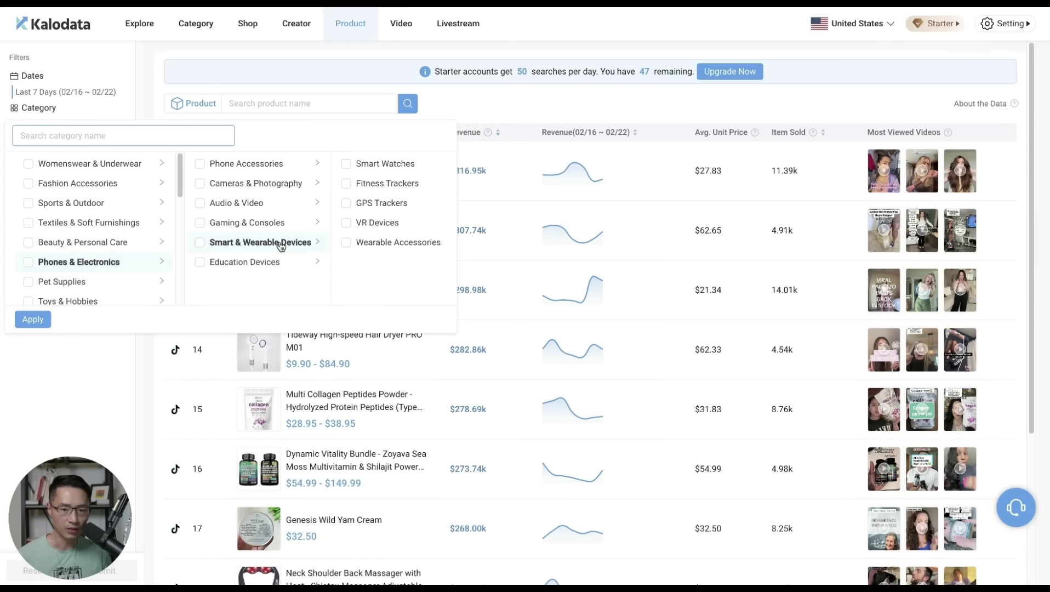
pyautogui.moveTo(277, 167)
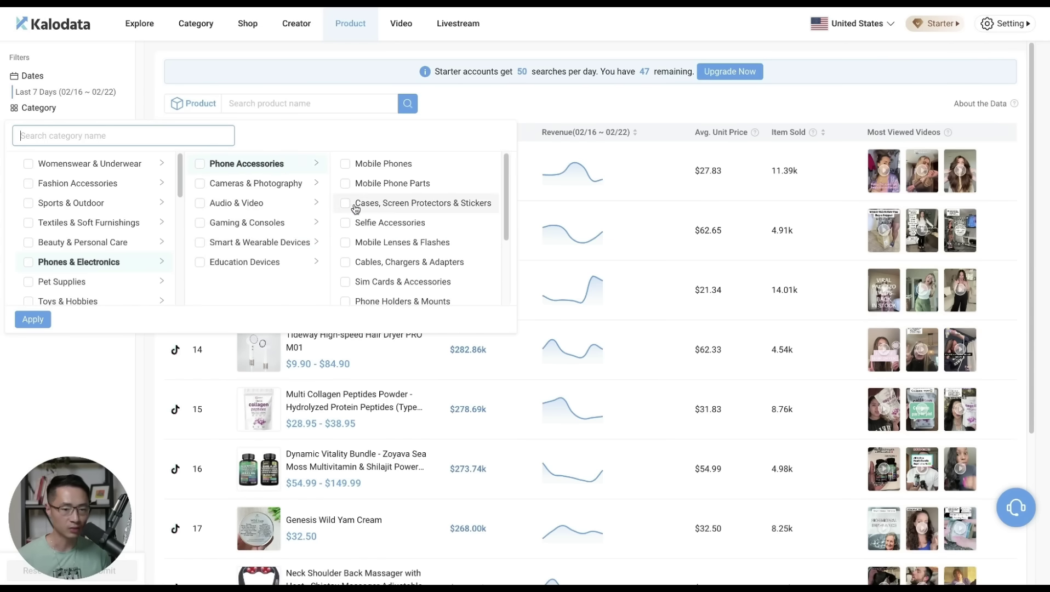
pyautogui.click(344, 204)
pyautogui.click(25, 320)
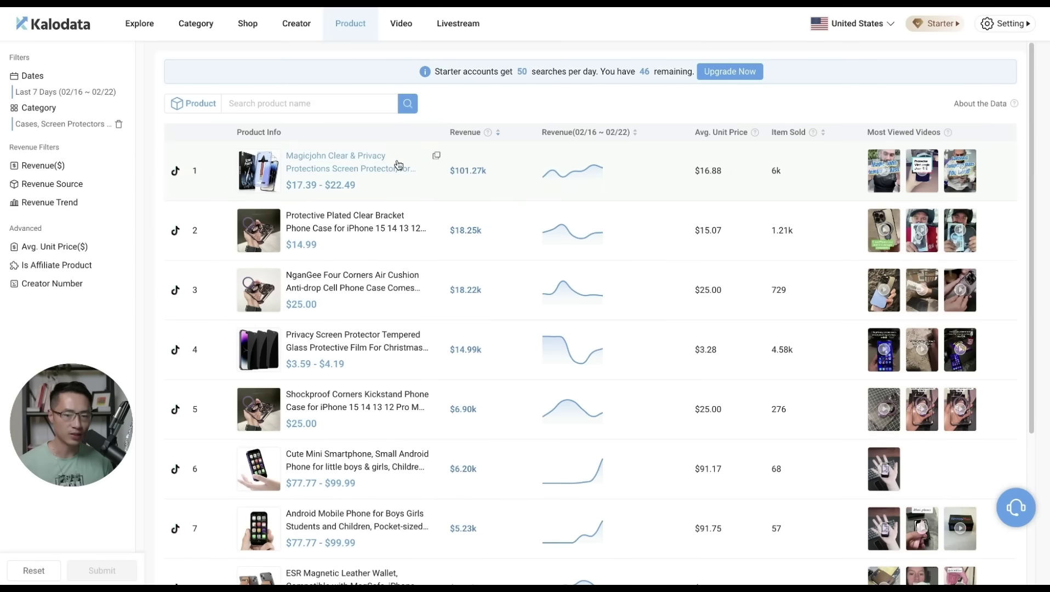
# Open the details of the Magicjohn Clear & Privacy Protections Screen Protector and examine its core metrics and creator ranking
pyautogui.click(338, 170)
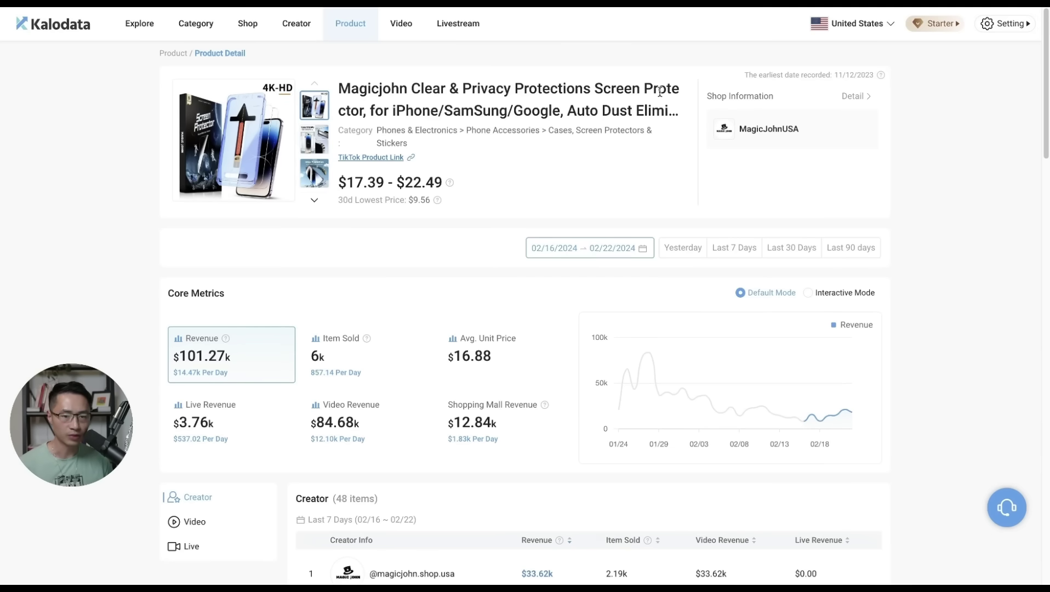
pyautogui.scroll(-1, 659, 90)
pyautogui.scroll(-1, 253, 314)
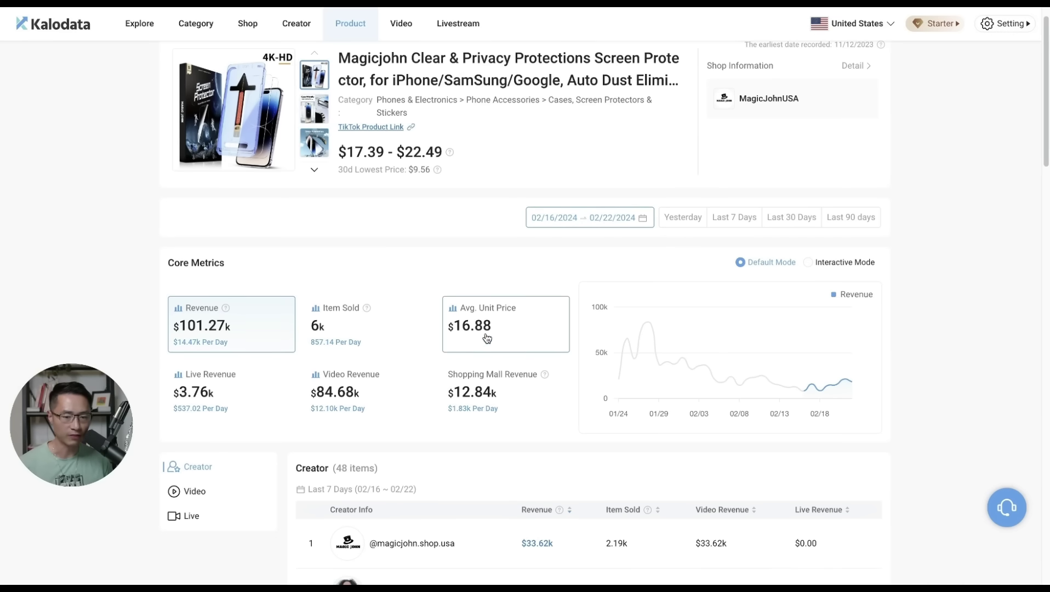
pyautogui.scroll(-6, 796, 257)
pyautogui.scroll(1, 796, 257)
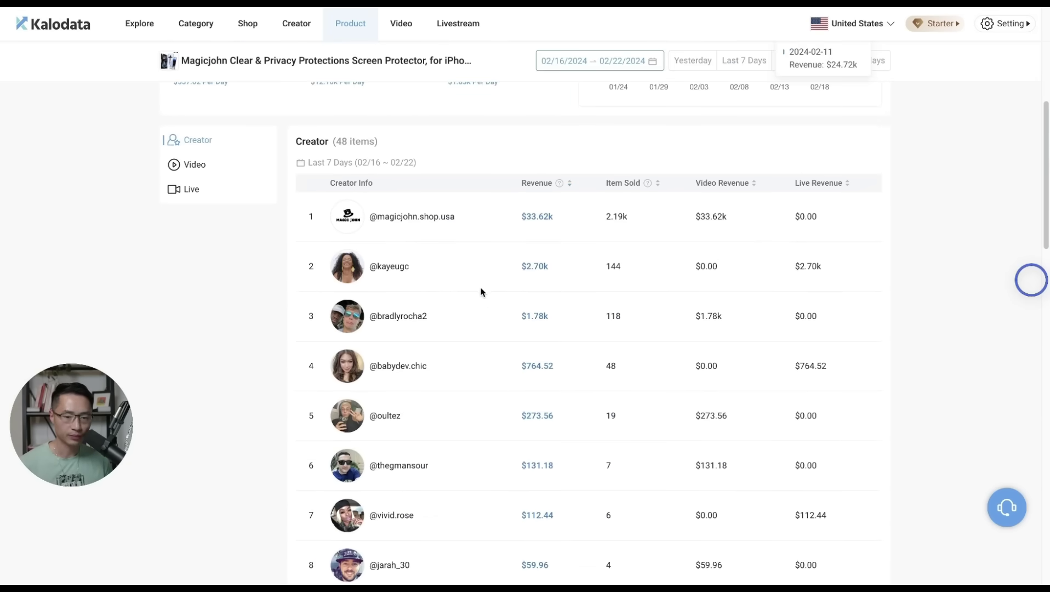
pyautogui.scroll(-2, 485, 329)
pyautogui.scroll(-8, 496, 418)
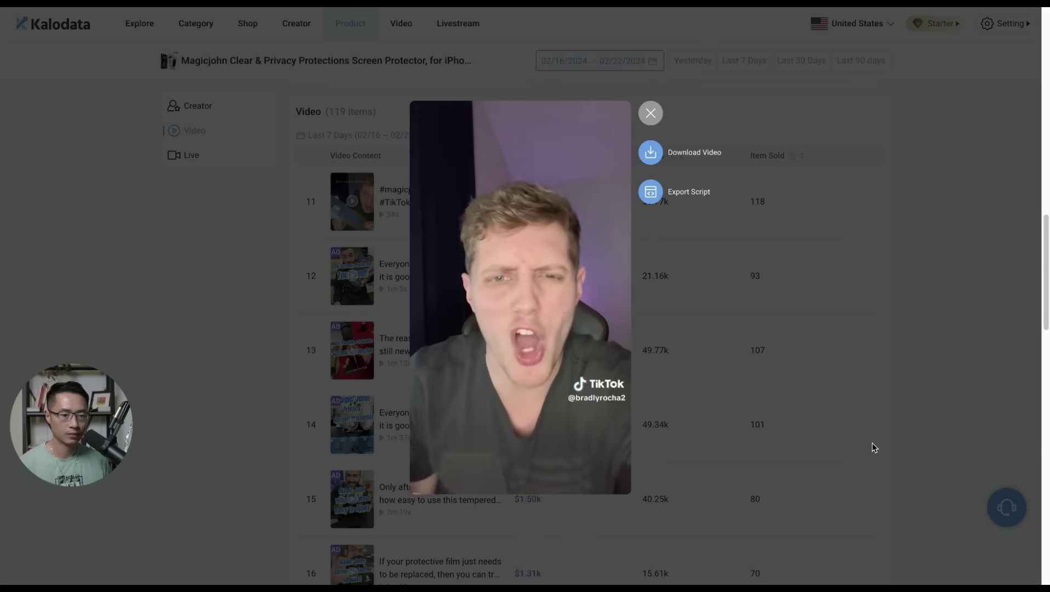
# Pause the product's TikTok video preview, export its script and read the script to the end
pyautogui.click(551, 240)
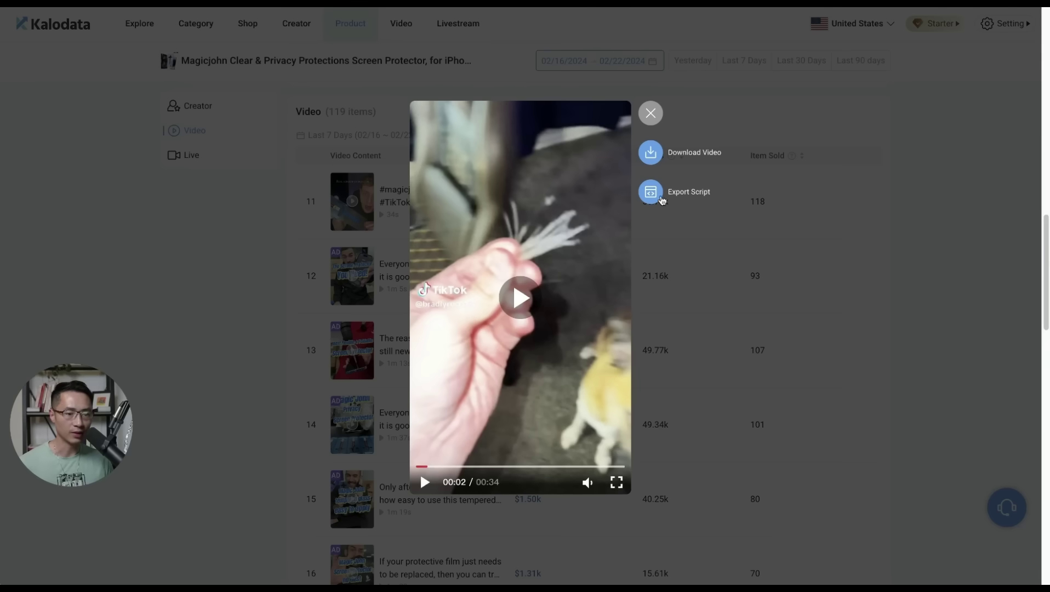
pyautogui.click(650, 195)
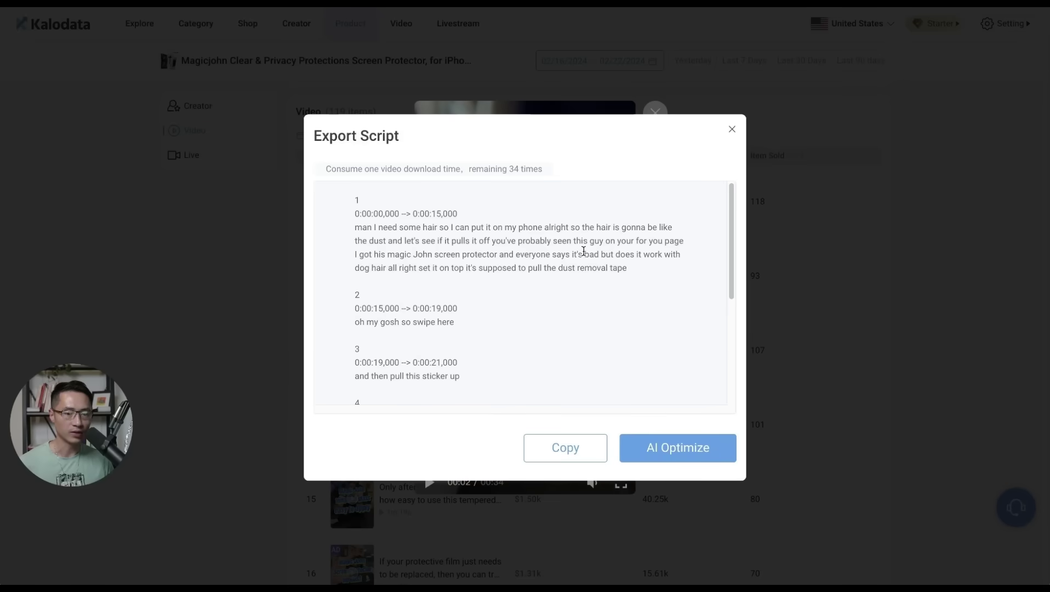
pyautogui.moveTo(724, 237); pyautogui.dragTo(719, 331)
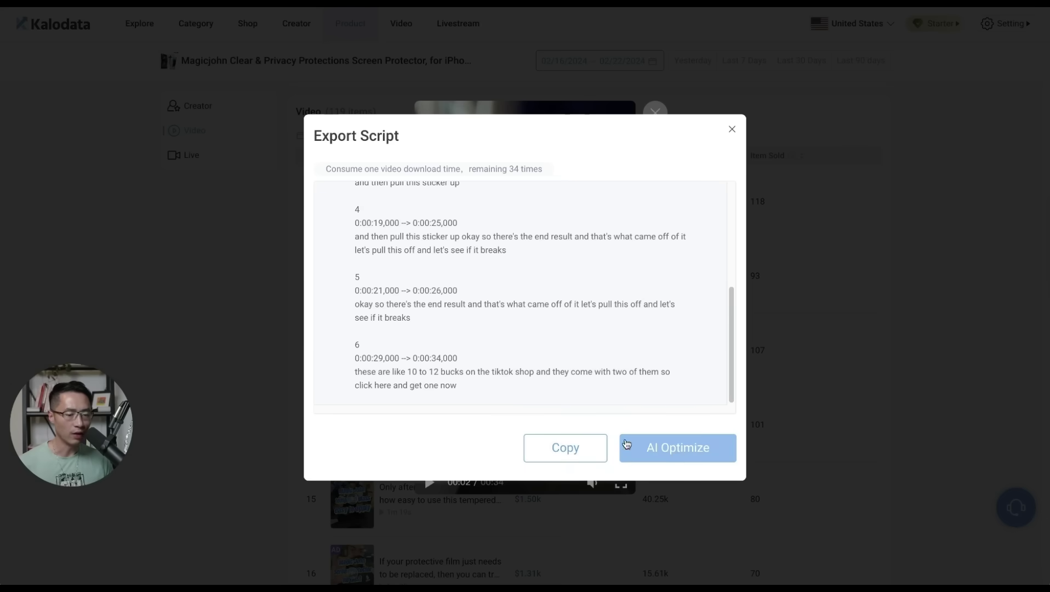
# Have Kalo AI optimize the exported script with the prompt "make this script shorter", and close the AI chat and script export
pyautogui.click(681, 447)
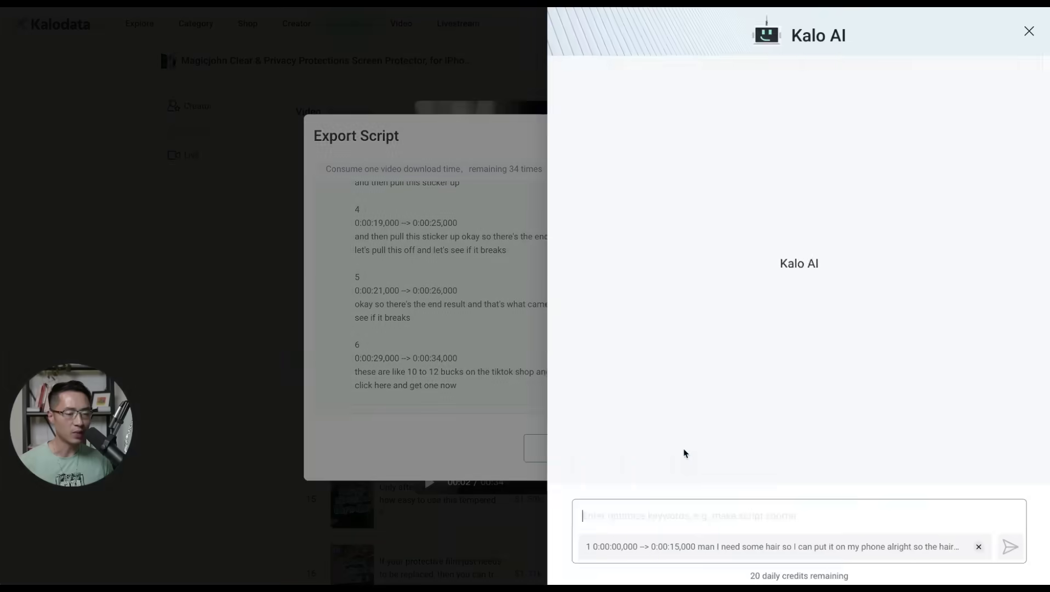
pyautogui.click(730, 522)
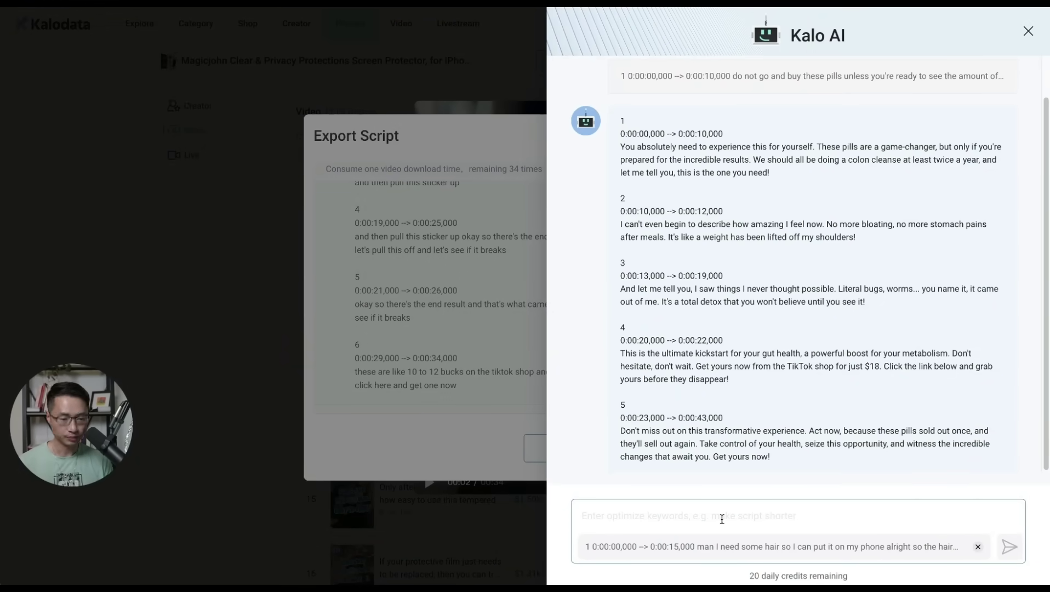
pyautogui.write('make this script shorter')
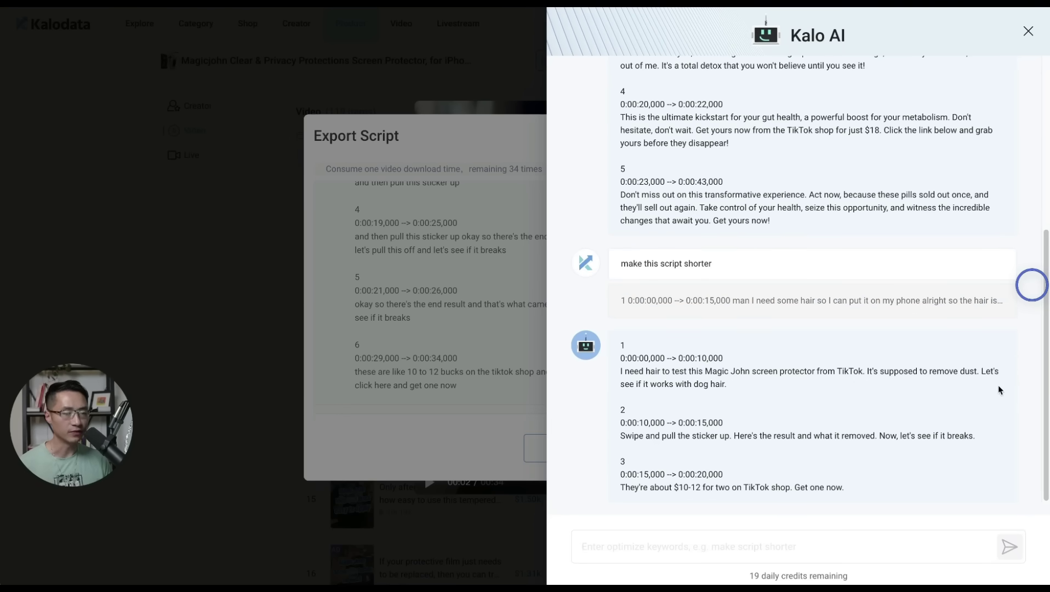
pyautogui.click(1028, 32)
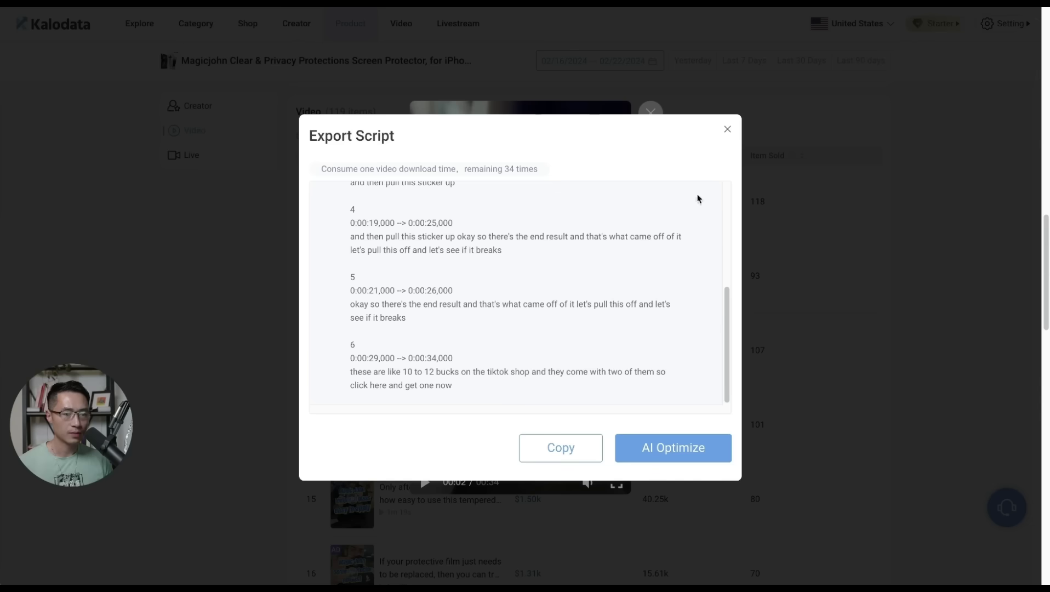
pyautogui.click(727, 129)
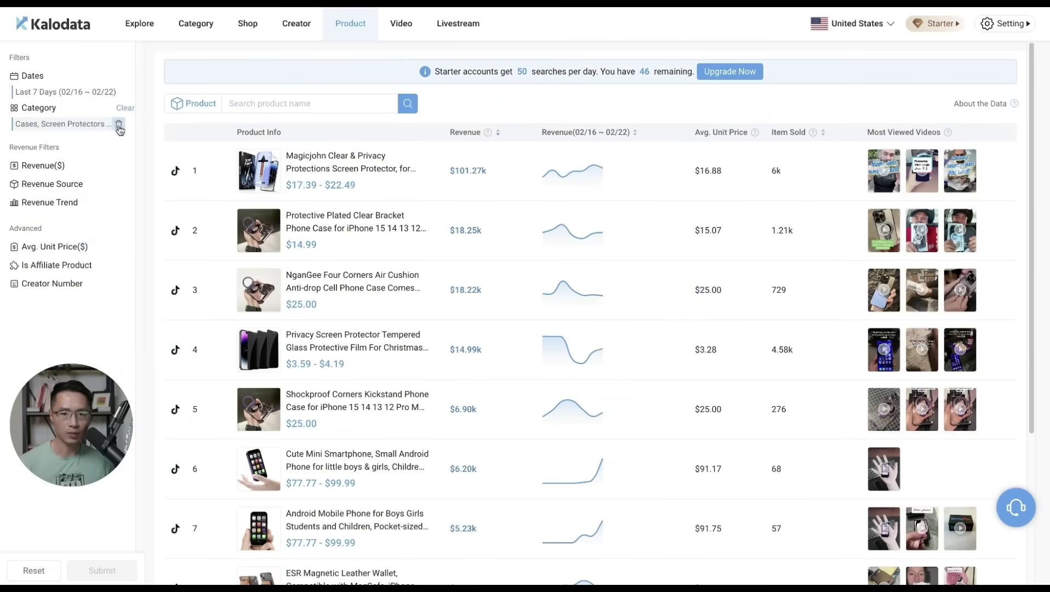
# Remove the Cases, Screen Protectors & Stickers category filter from the product list and submit the change
pyautogui.click(119, 126)
pyautogui.click(100, 572)
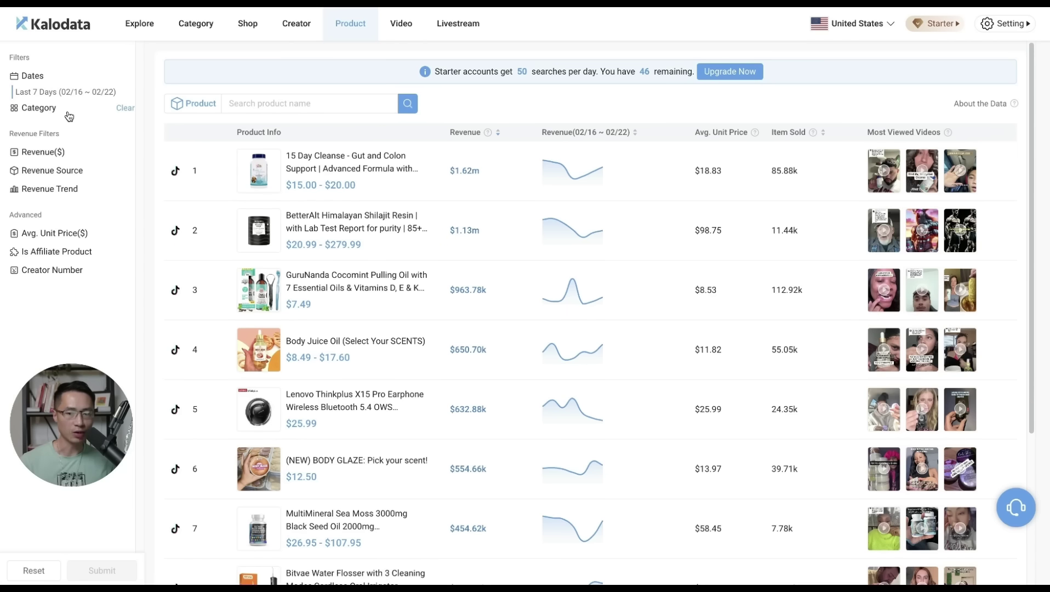
# Filter the products by revenue with a minimum of 20000 and a maximum of 50000
pyautogui.click(52, 156)
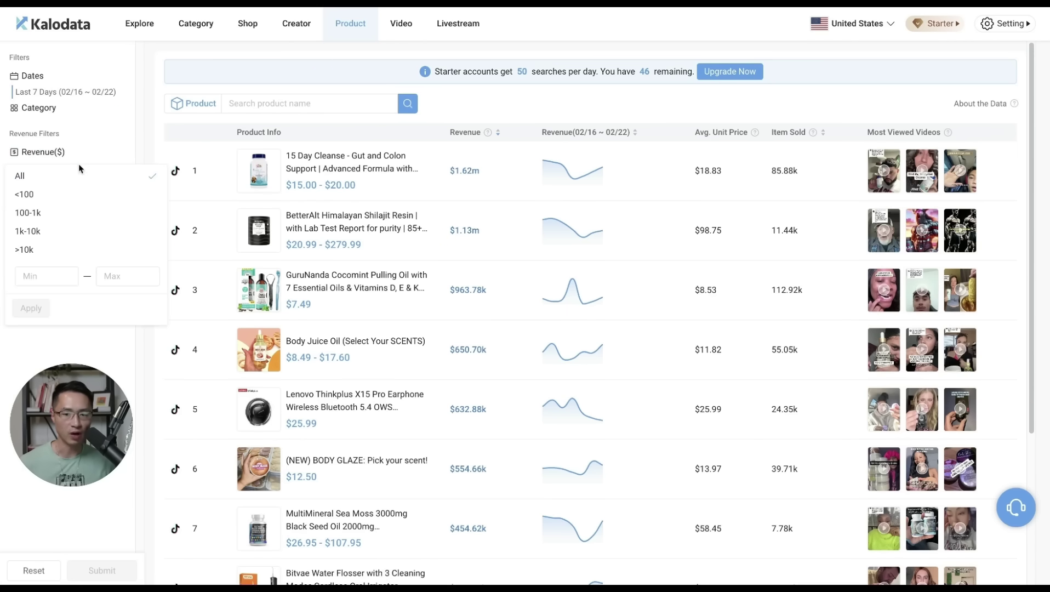
pyautogui.click(48, 275)
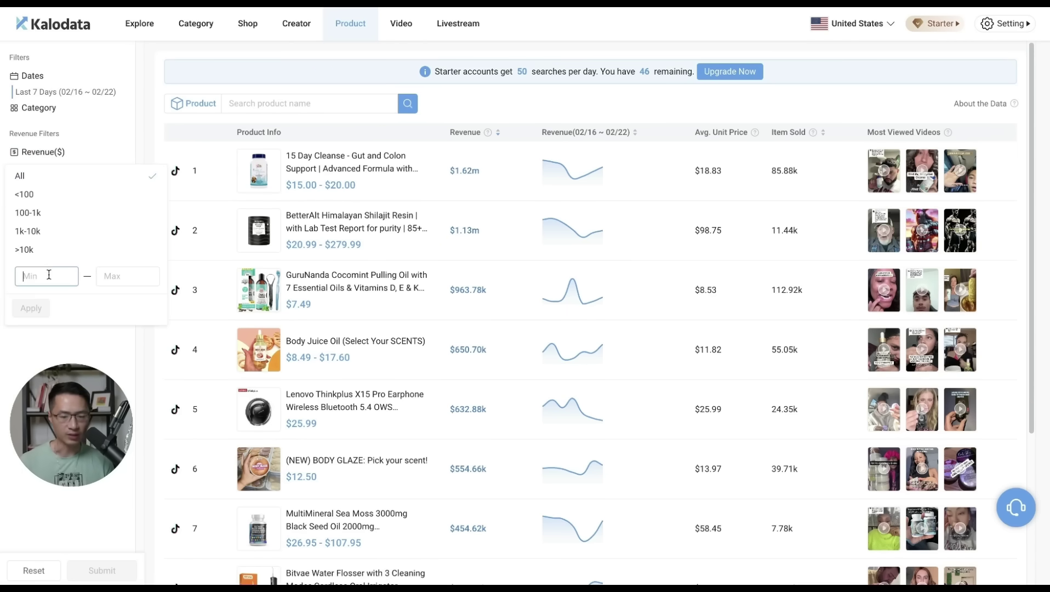
pyautogui.write('20000')
pyautogui.click(119, 279)
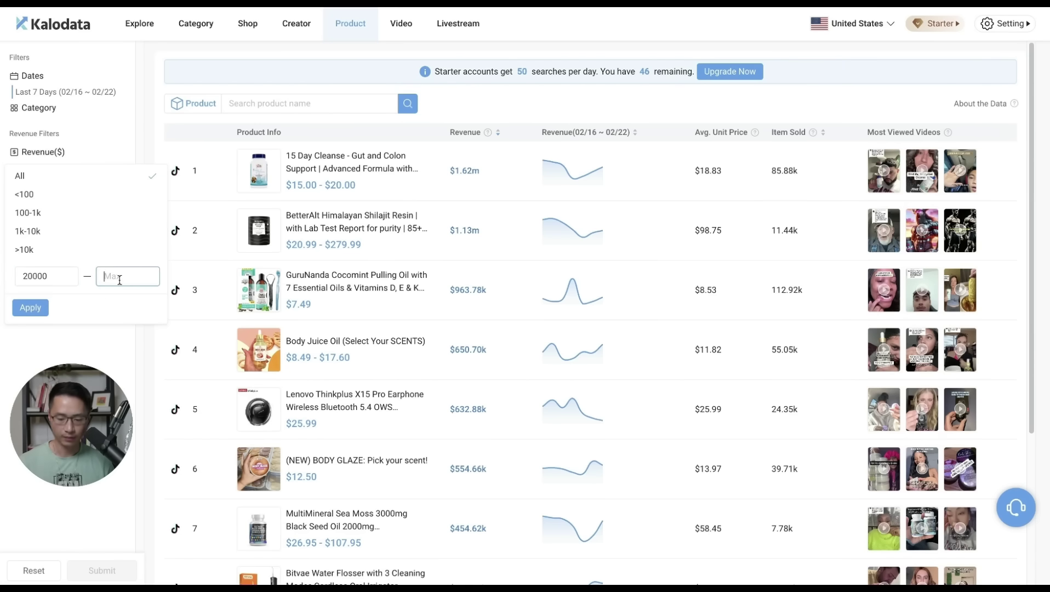
pyautogui.write('50000')
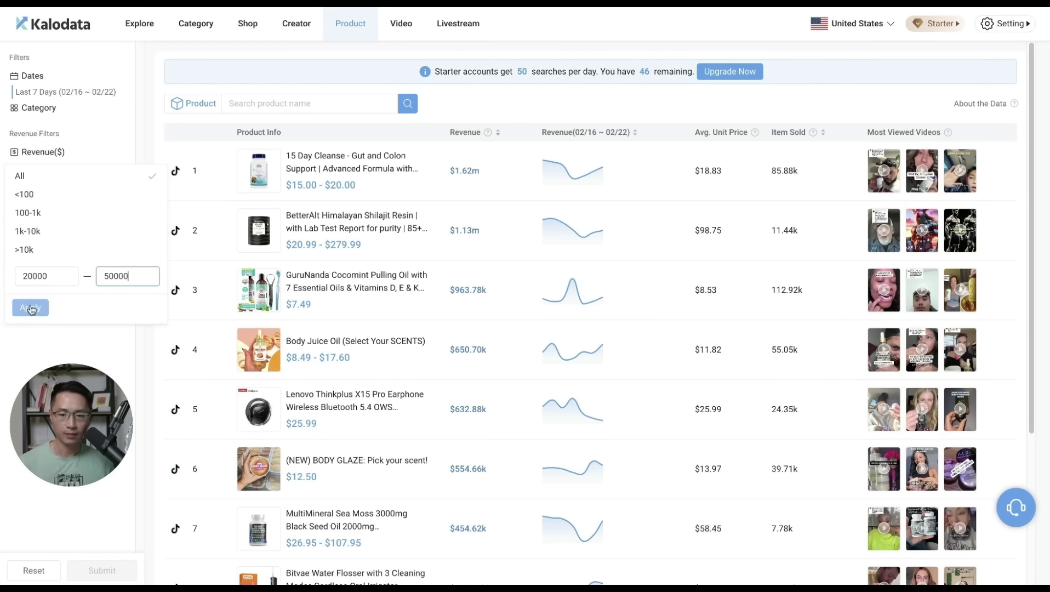
pyautogui.click(31, 308)
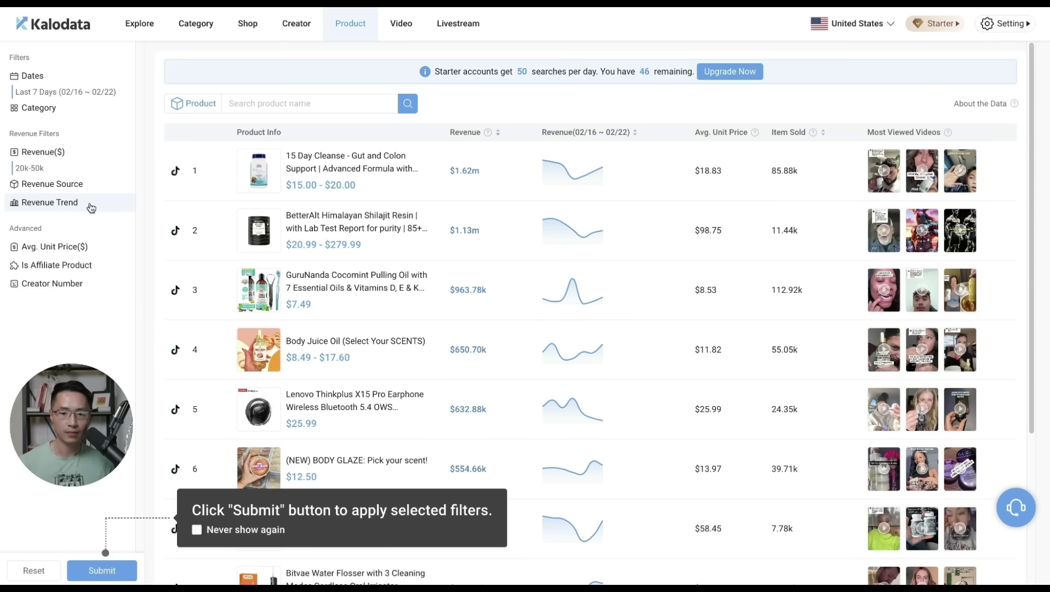
# Set the revenue trend filter to Growing and submit the selected filters for the product list
pyautogui.click(56, 207)
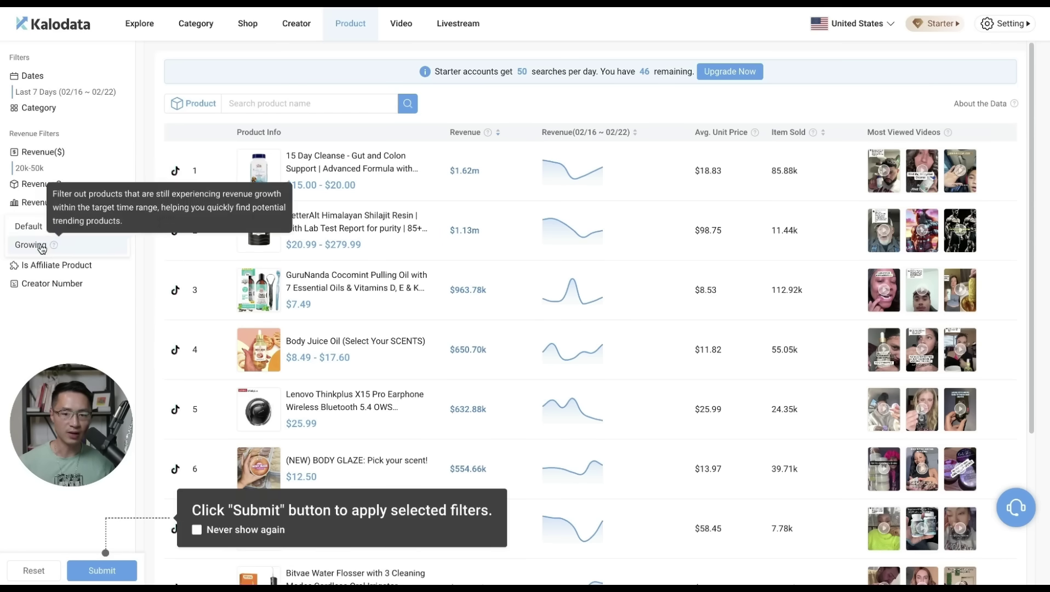
pyautogui.click(40, 245)
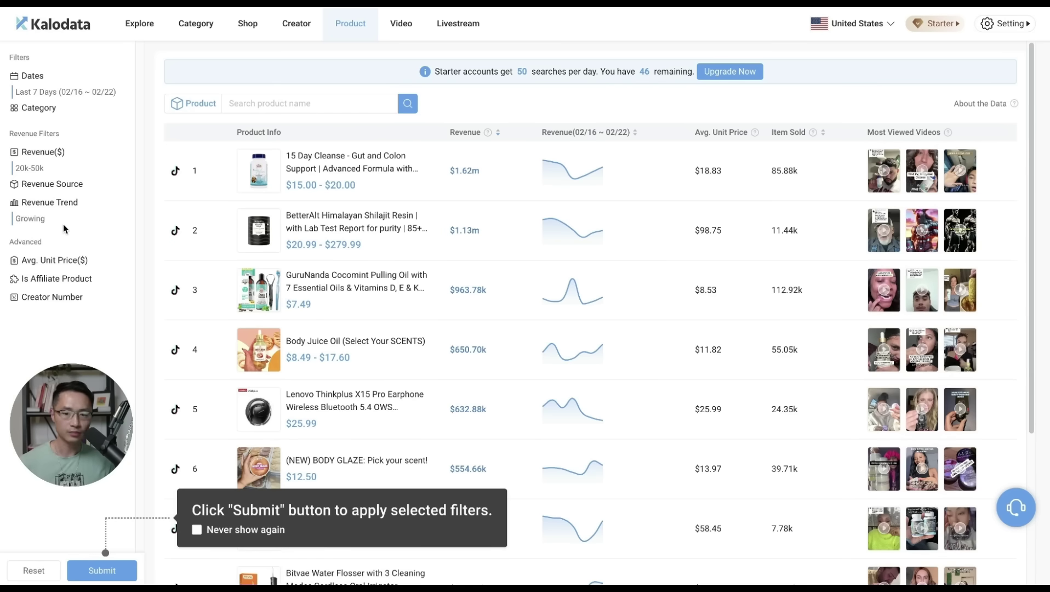
pyautogui.click(54, 259)
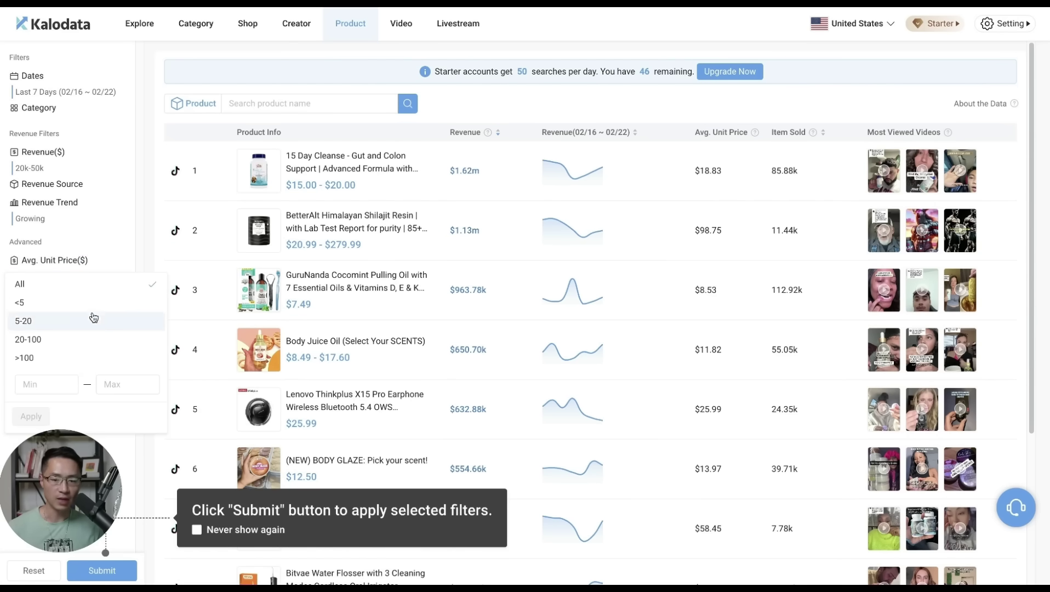
pyautogui.click(100, 261)
pyautogui.click(104, 570)
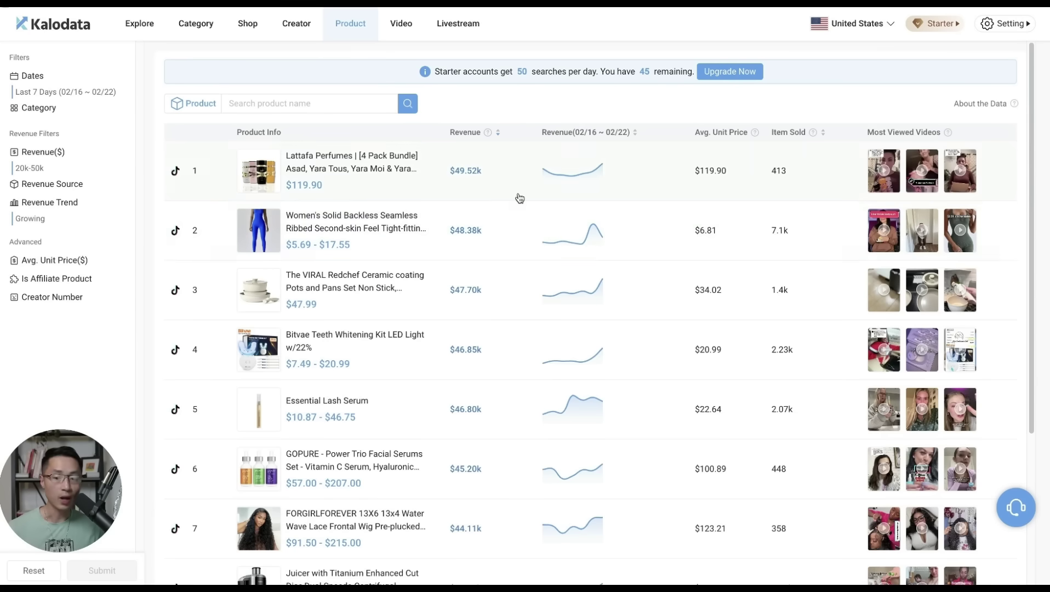
# Sort the filtered product list by revenue in ascending order and look over the first products
pyautogui.click(464, 133)
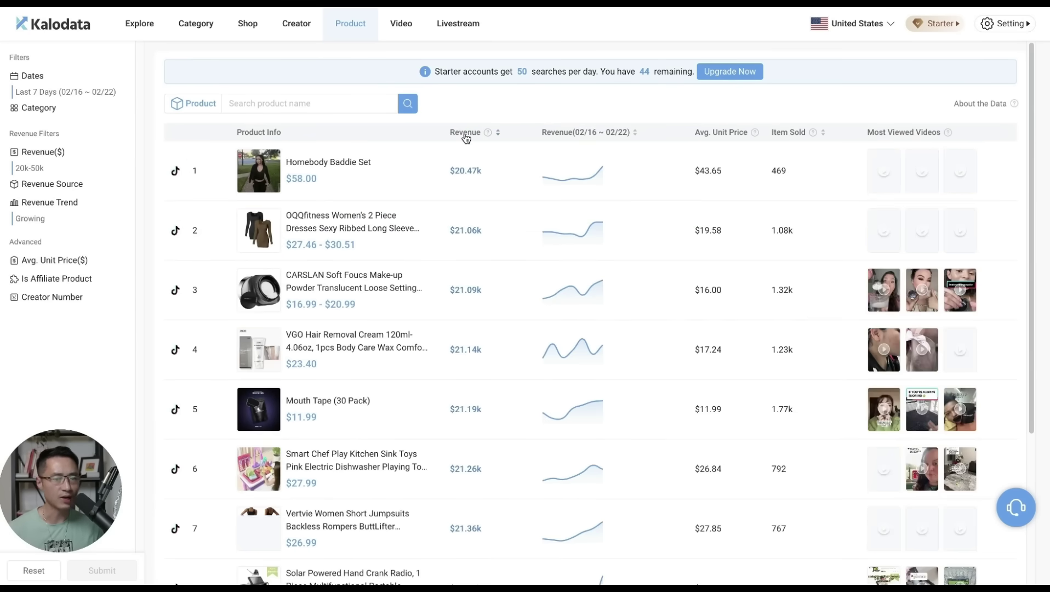
pyautogui.scroll(-1, 602, 226)
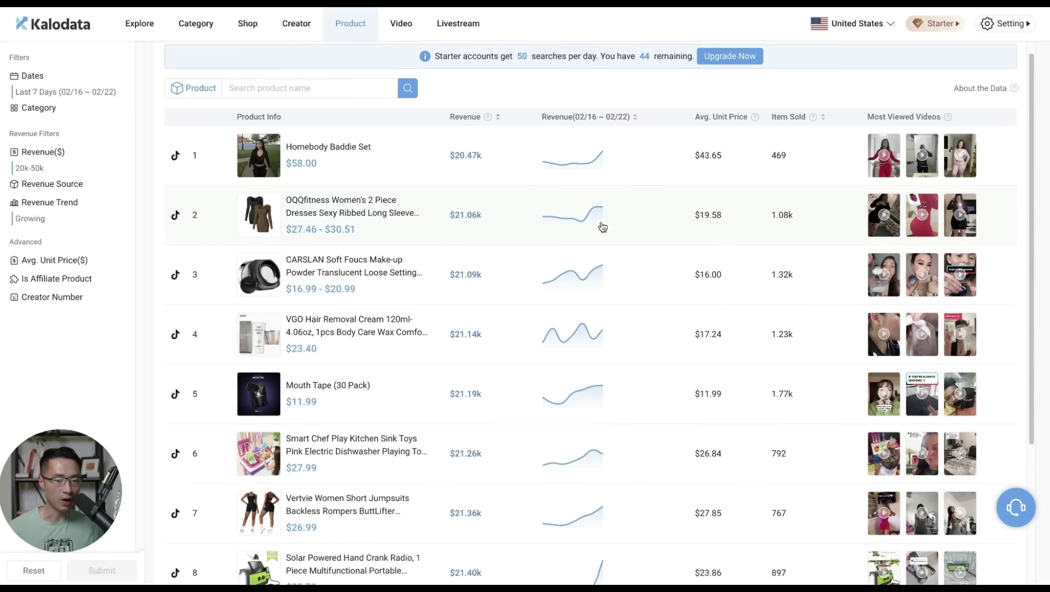
pyautogui.scroll(1, 537, 145)
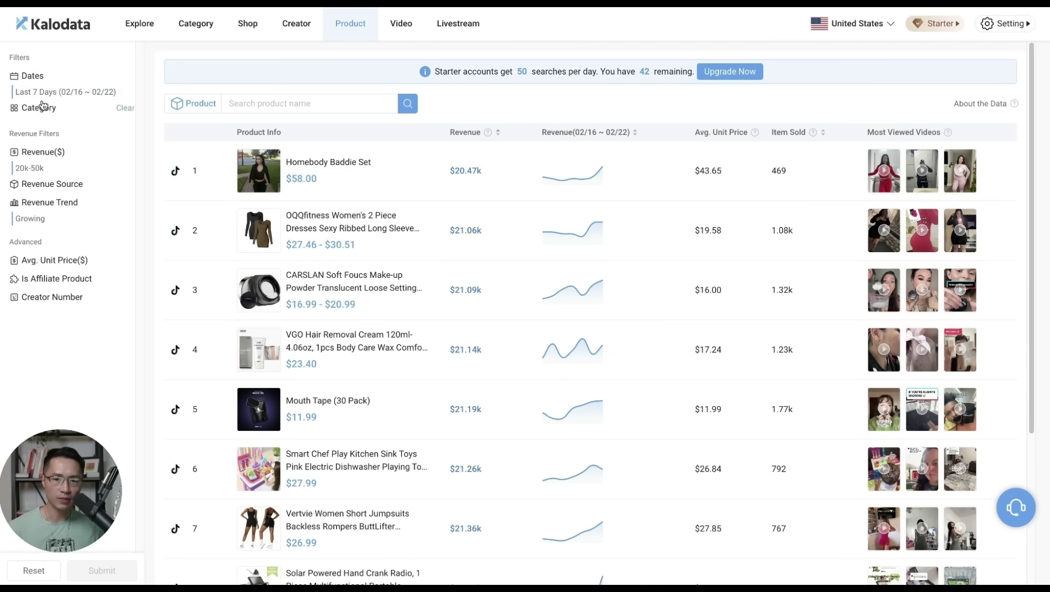
# Change the date filter to Last 30 Days and submit it
pyautogui.click(77, 92)
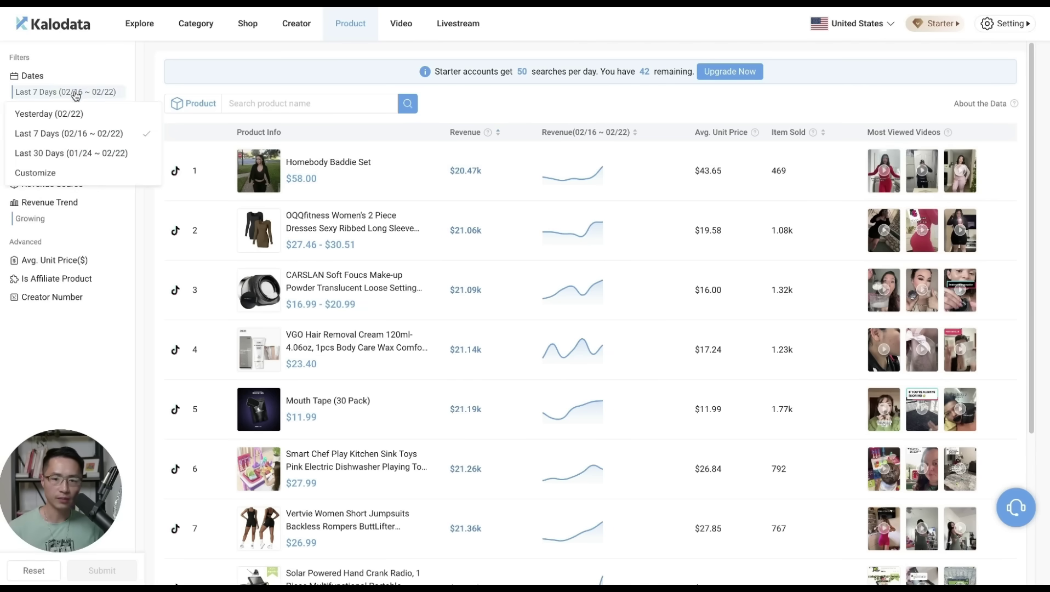
pyautogui.click(61, 160)
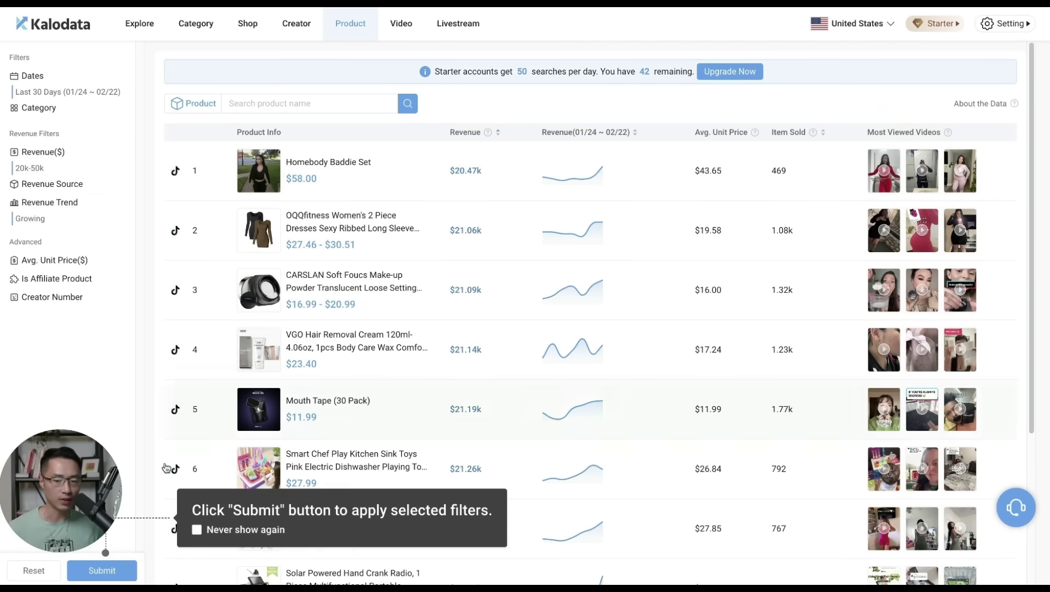
pyautogui.click(124, 567)
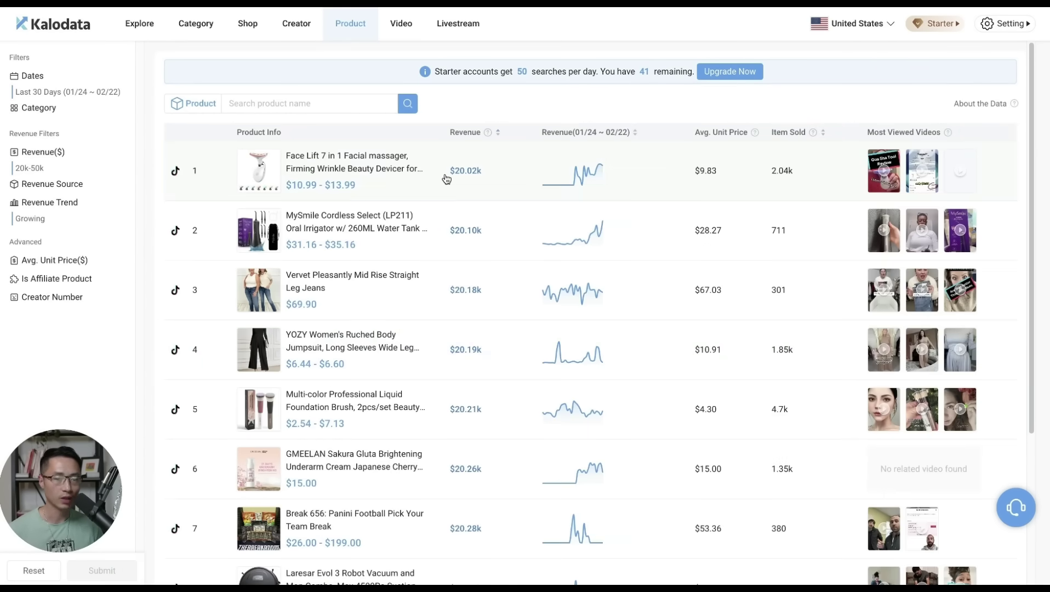
pyautogui.click(70, 90)
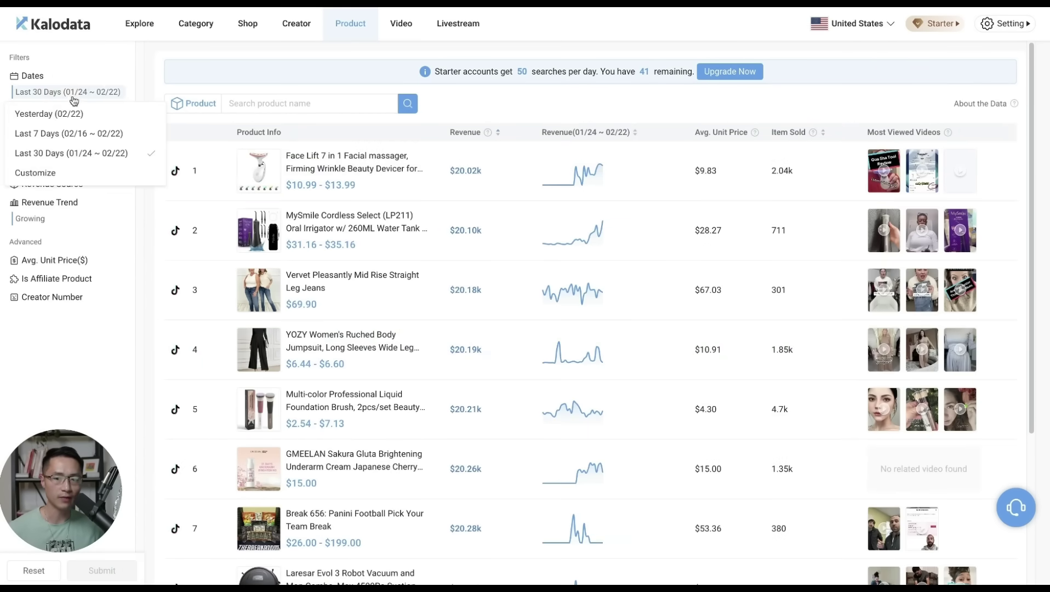
pyautogui.click(47, 172)
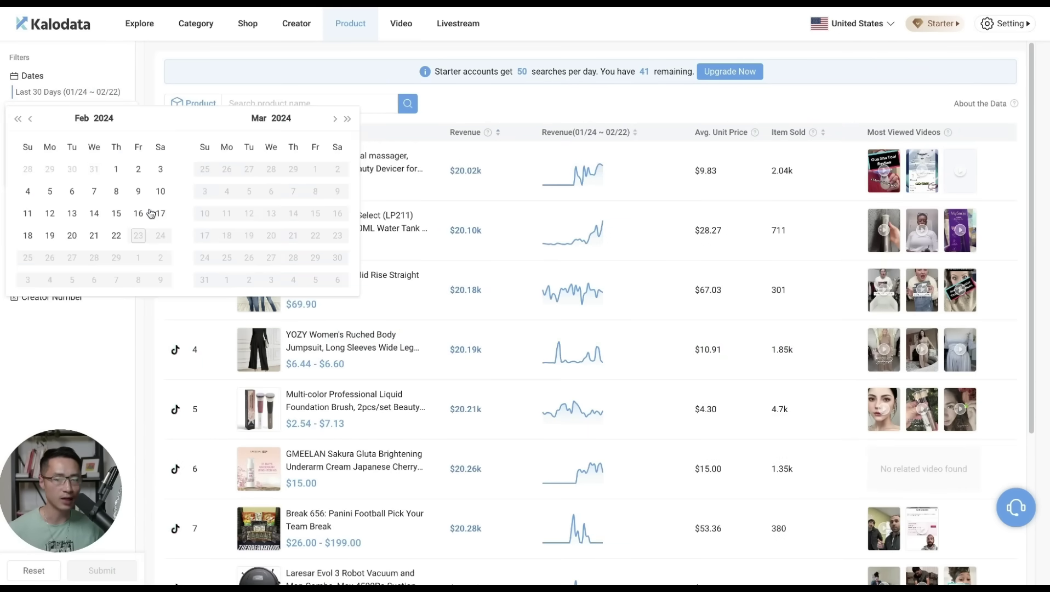
pyautogui.click(399, 131)
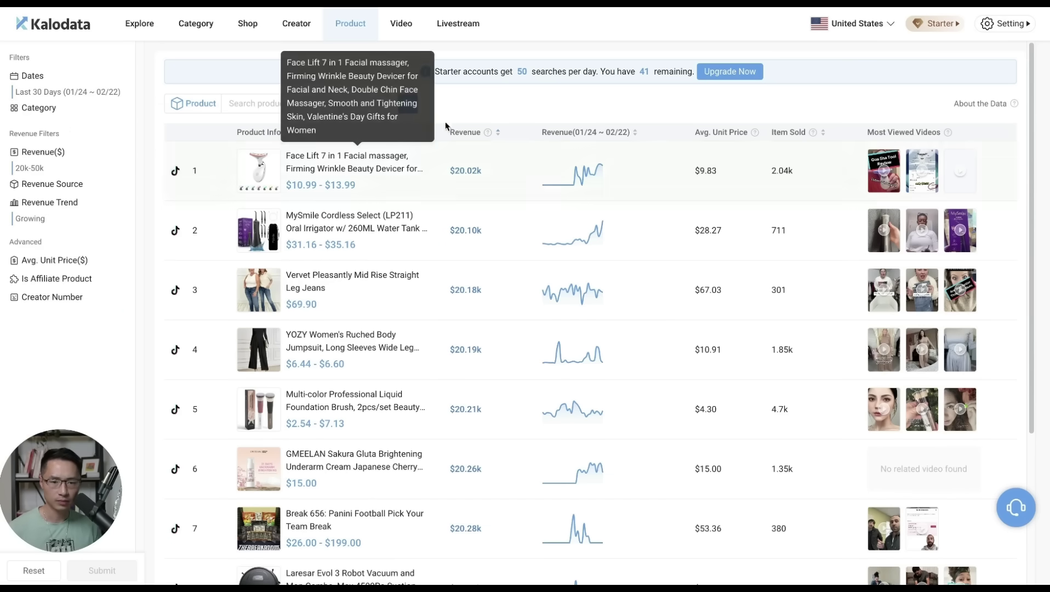
# Open the Face Lift 7 in 1 Facial massager's details, examine its core metrics for the last 30 days and open its TikTok product page
pyautogui.click(314, 167)
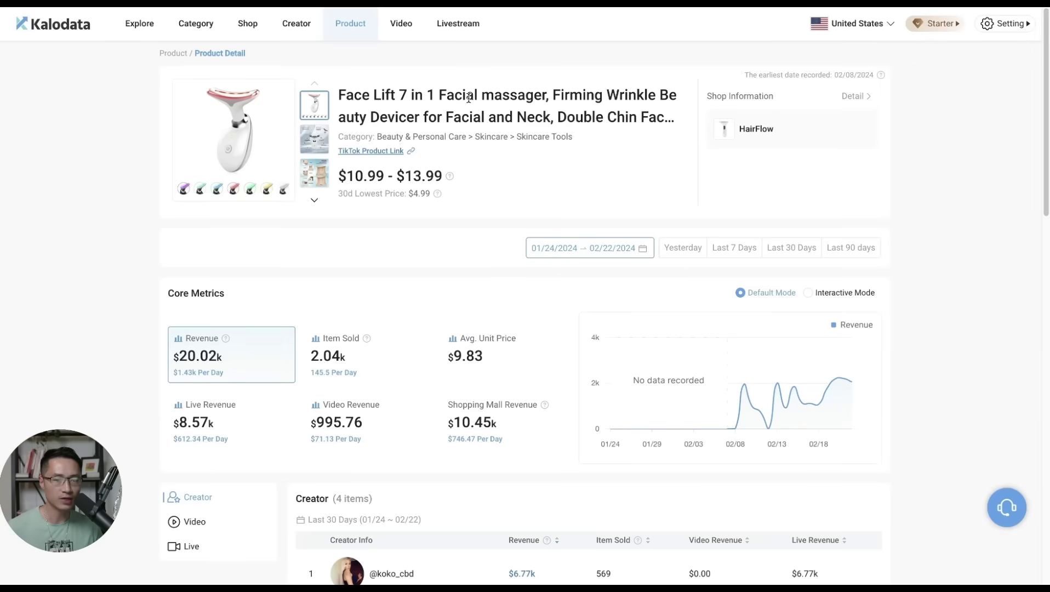
pyautogui.click(785, 249)
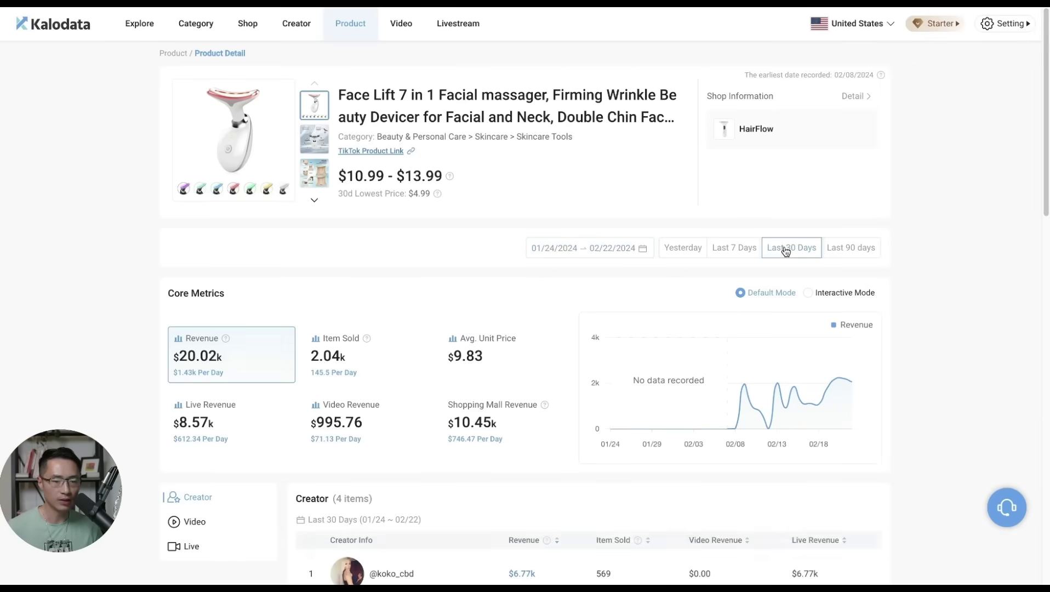
pyautogui.scroll(-1, 251, 312)
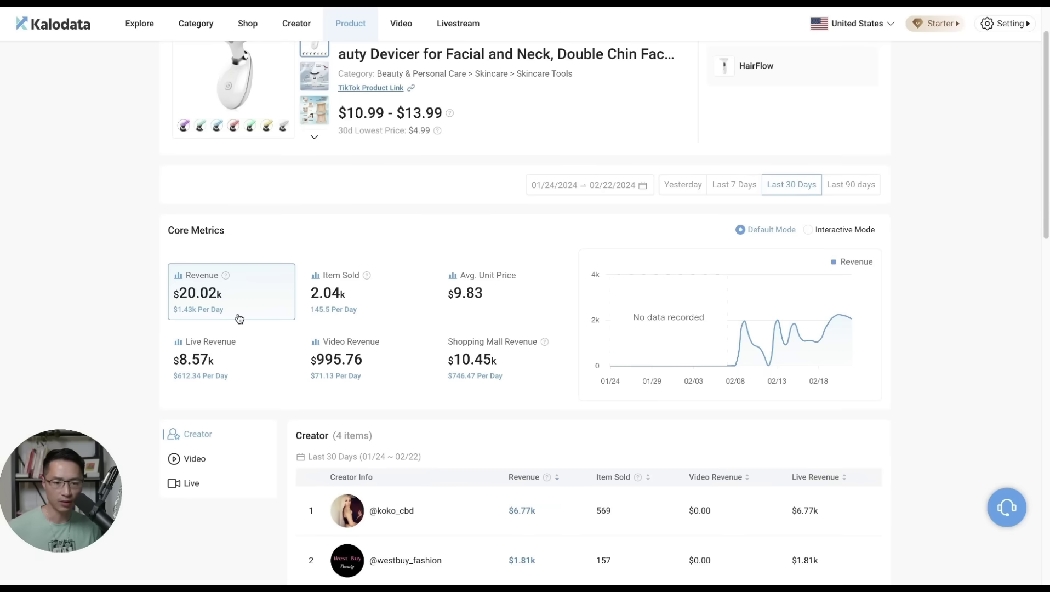
pyautogui.scroll(-1, 447, 307)
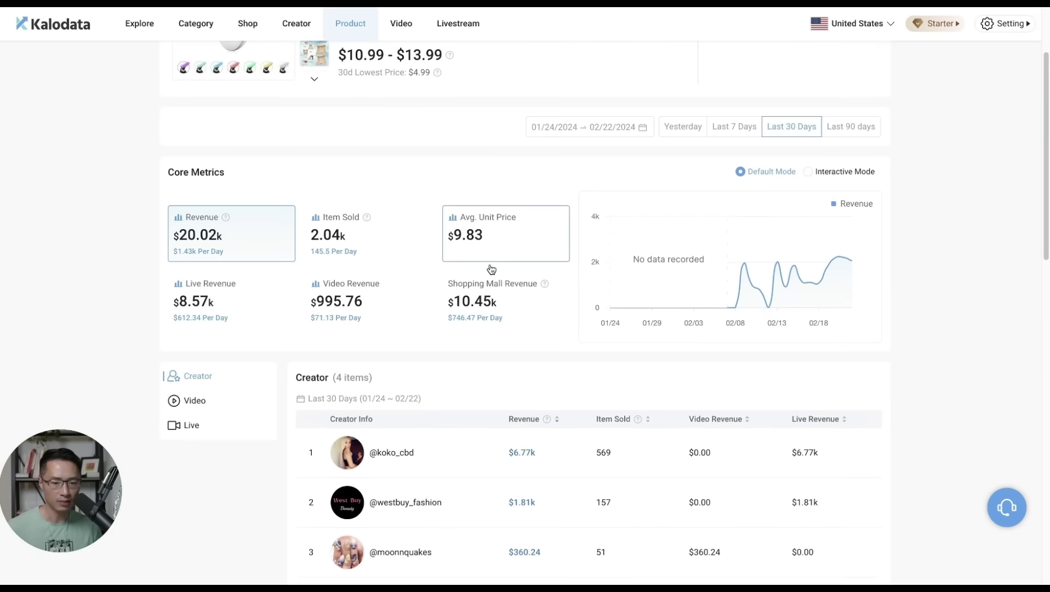
pyautogui.scroll(2, 490, 271)
pyautogui.click(365, 155)
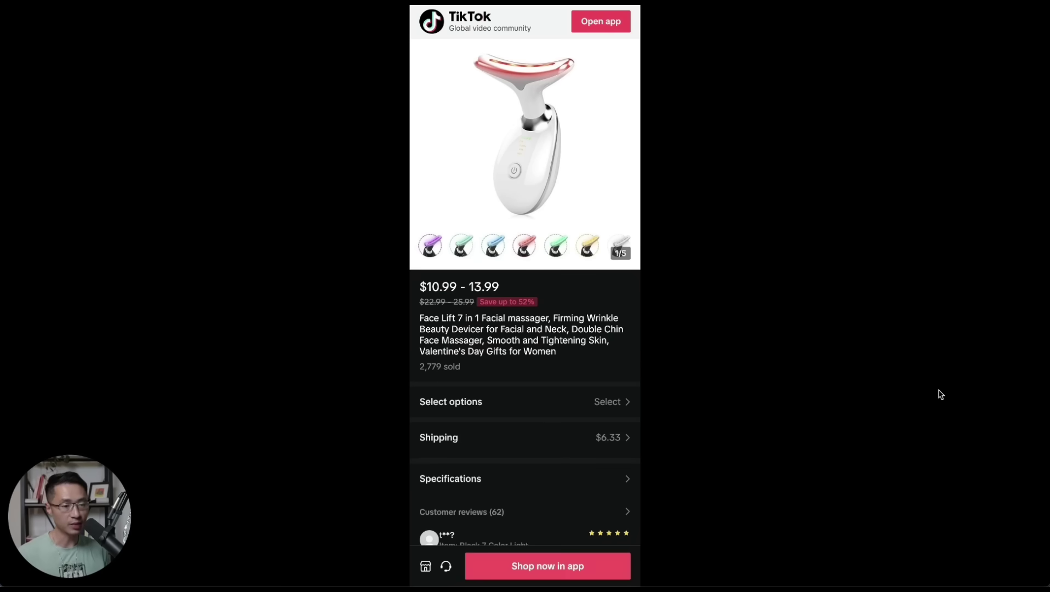
# View the details of the facial massager's top creator and look through the shops and videos listed there
pyautogui.click(636, 2)
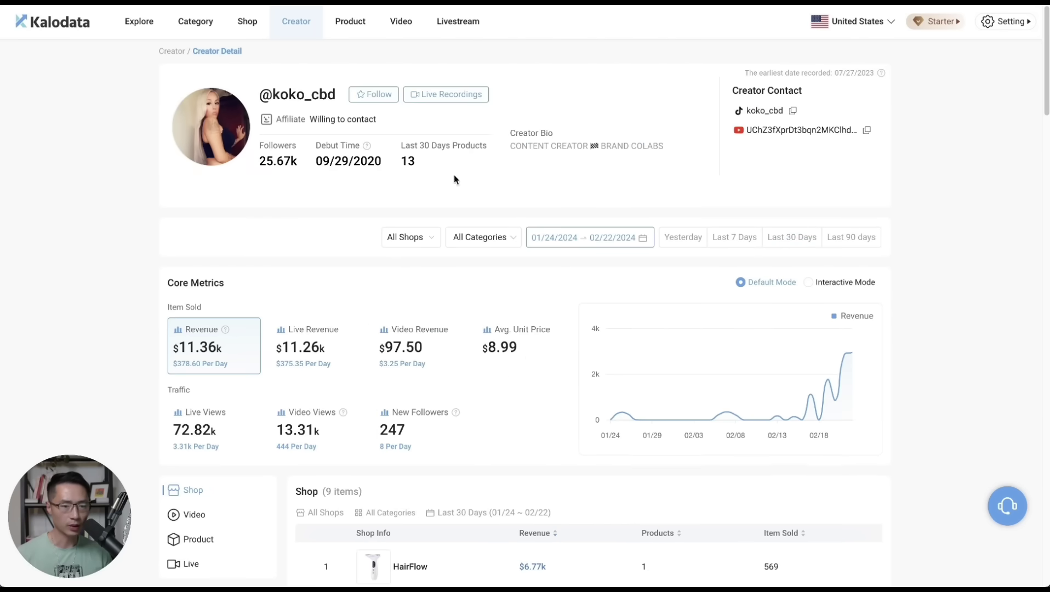
pyautogui.scroll(-20, 908, 284)
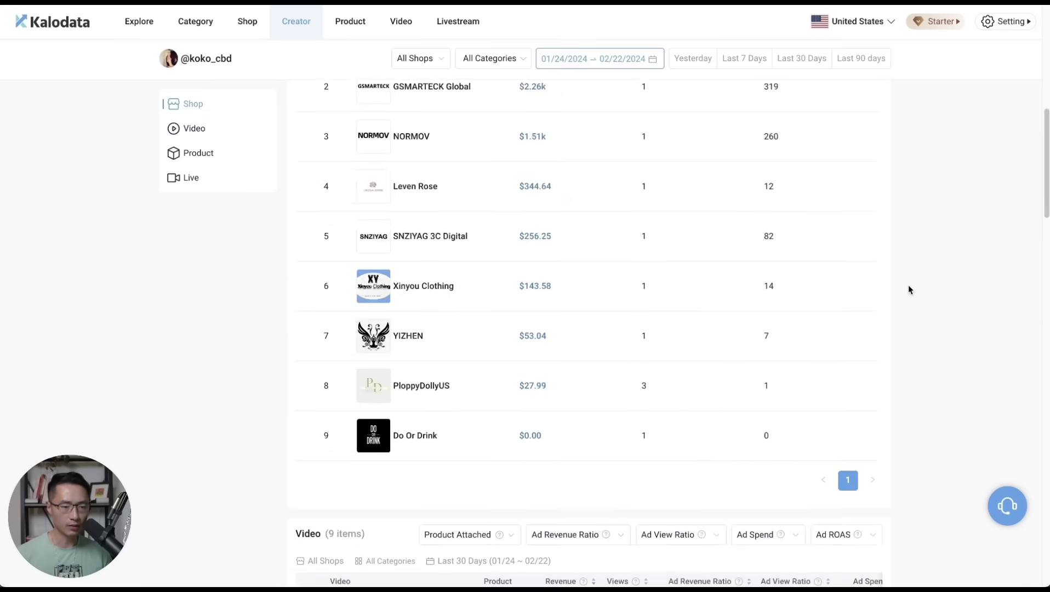
pyautogui.scroll(-7, 908, 288)
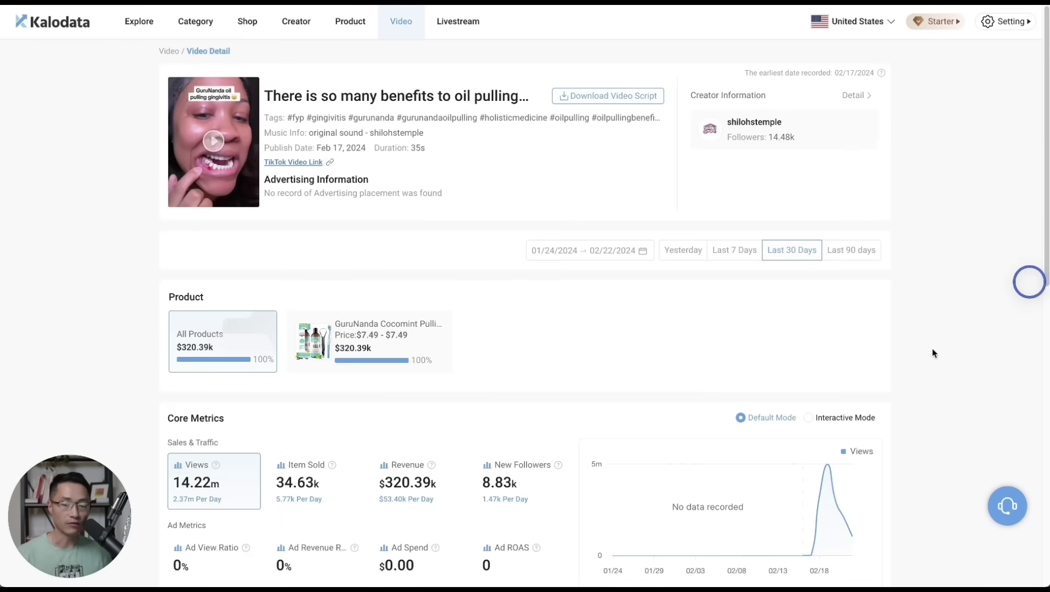
# Examine the core metrics of the GuruNanda oil pulling video and compare the views and revenue of its similar videos
pyautogui.scroll(-5, 933, 353)
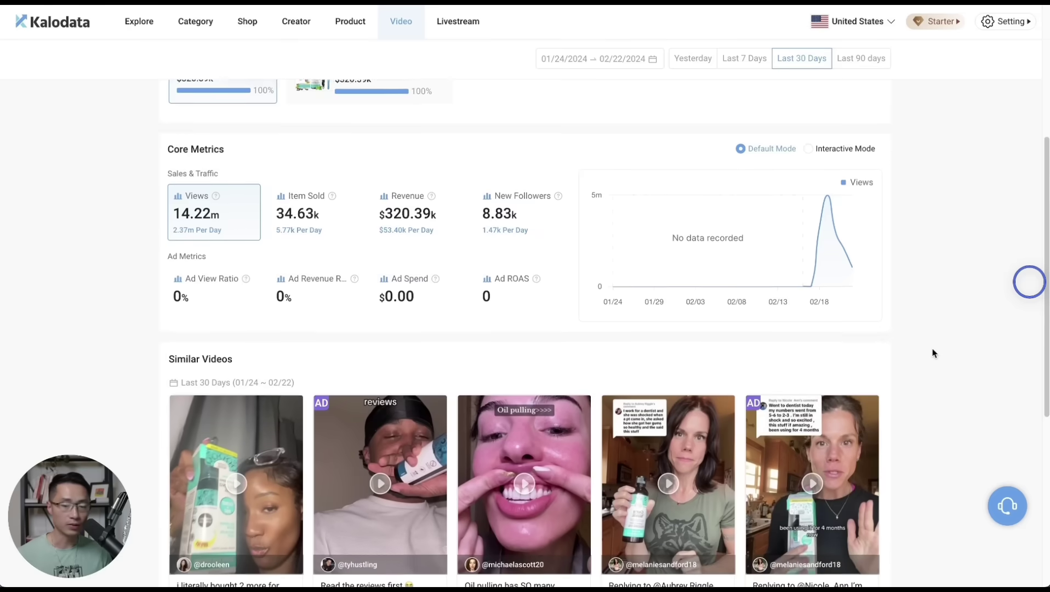
pyautogui.scroll(-3, 933, 353)
pyautogui.scroll(-3, 134, 254)
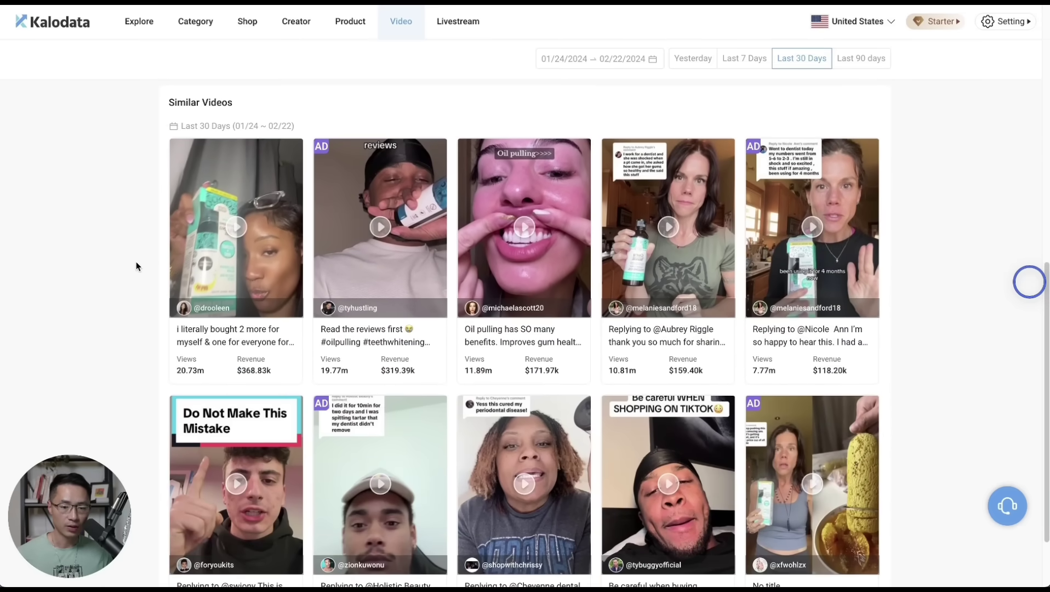
pyautogui.scroll(-2, 136, 262)
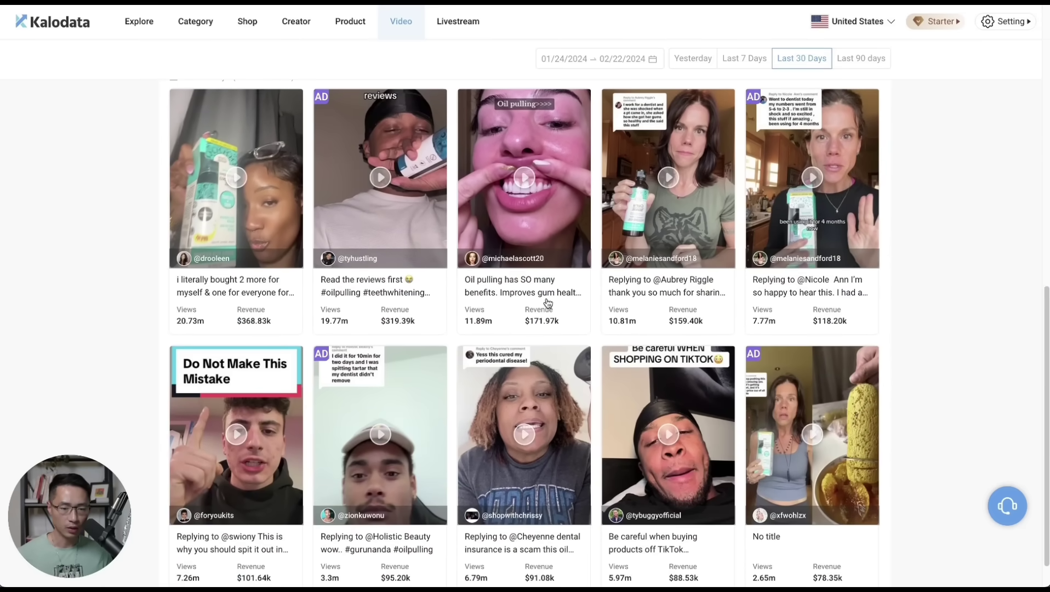
pyautogui.moveTo(460, 322); pyautogui.dragTo(499, 317)
pyautogui.moveTo(609, 576); pyautogui.dragTo(637, 574)
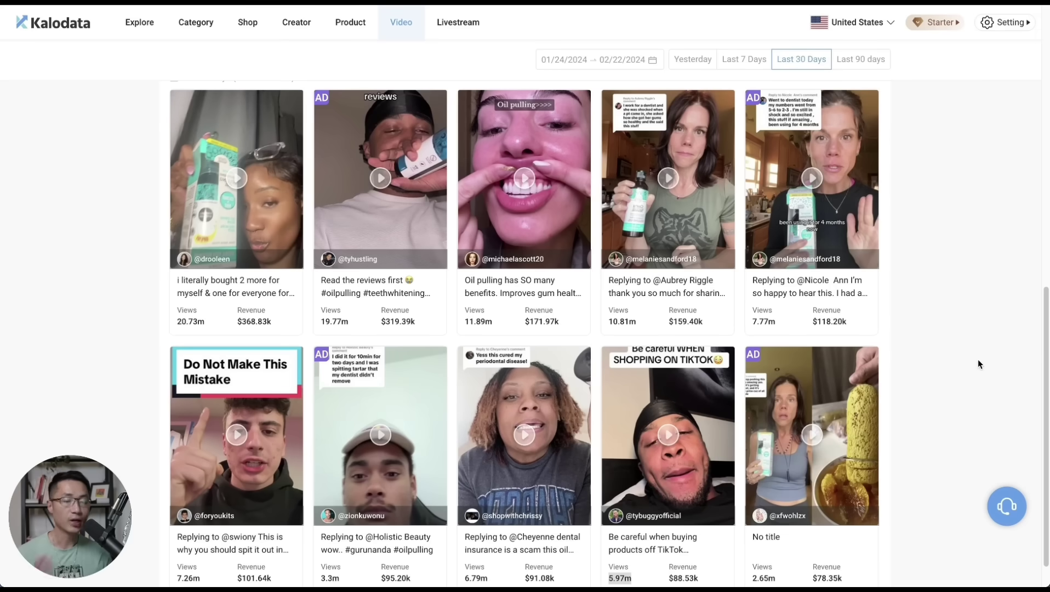
pyautogui.scroll(-1, 901, 324)
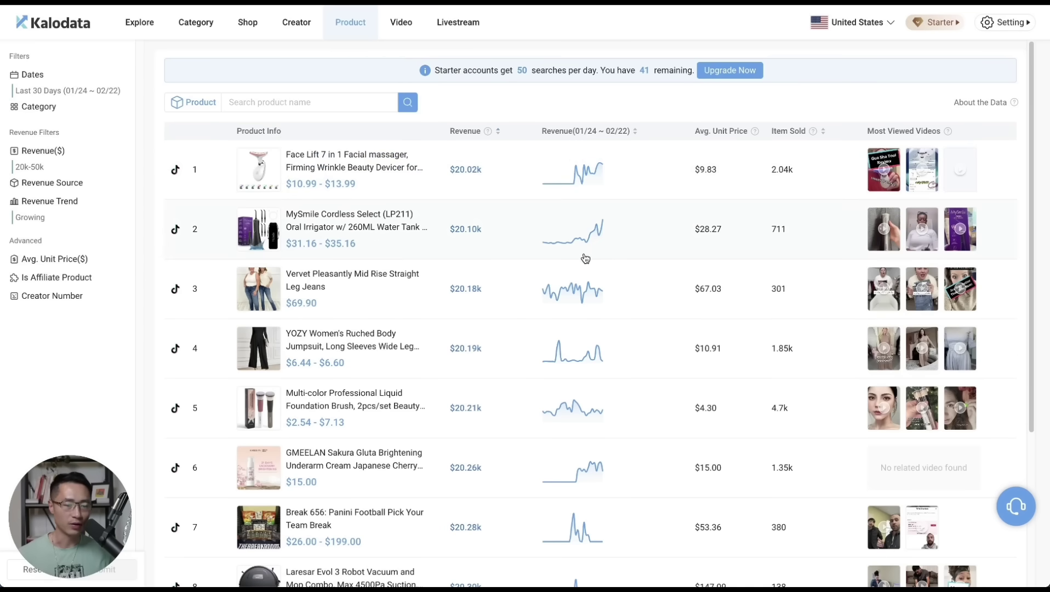
# Look through the filtered product list and raise the revenue filter's maximum to 100000
pyautogui.scroll(-4, 616, 267)
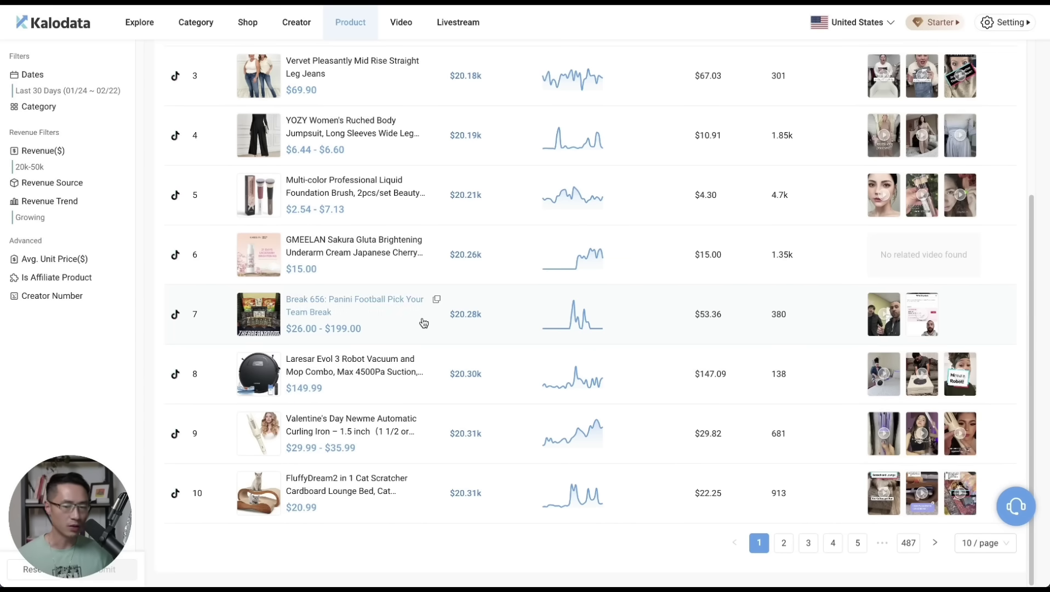
pyautogui.click(79, 167)
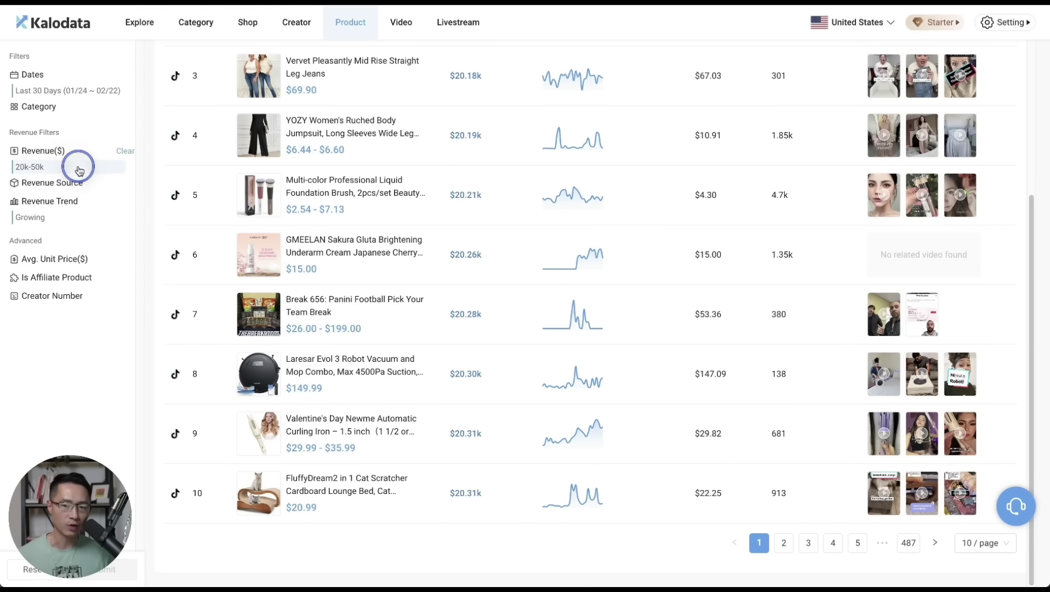
pyautogui.doubleClick(127, 288)
pyautogui.write('100000')
pyautogui.click(31, 319)
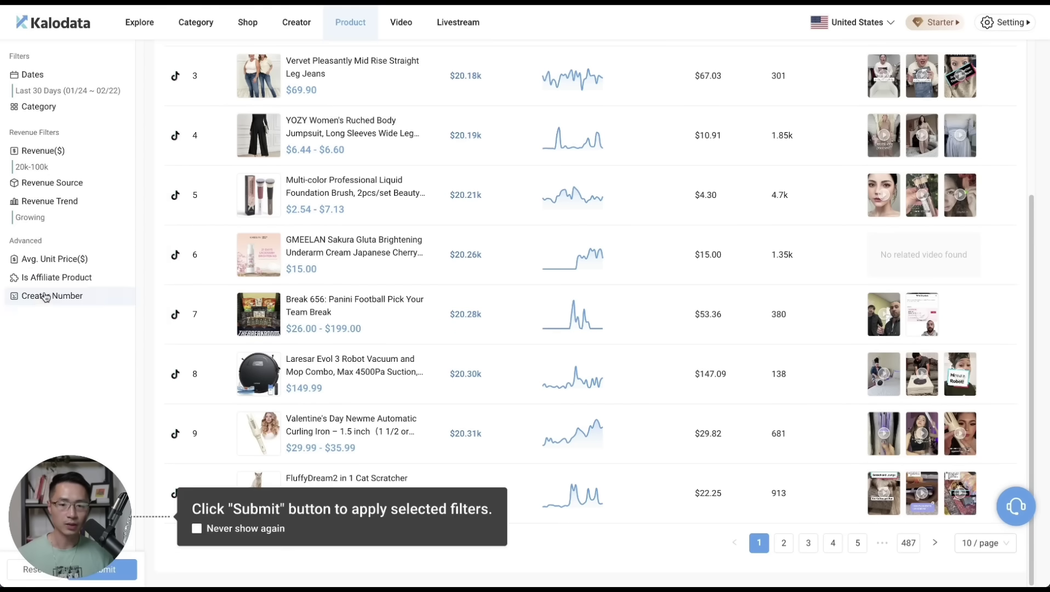
# Set the revenue source filter to Video and check the revenue trend options, leaving Growing selected
pyautogui.click(64, 193)
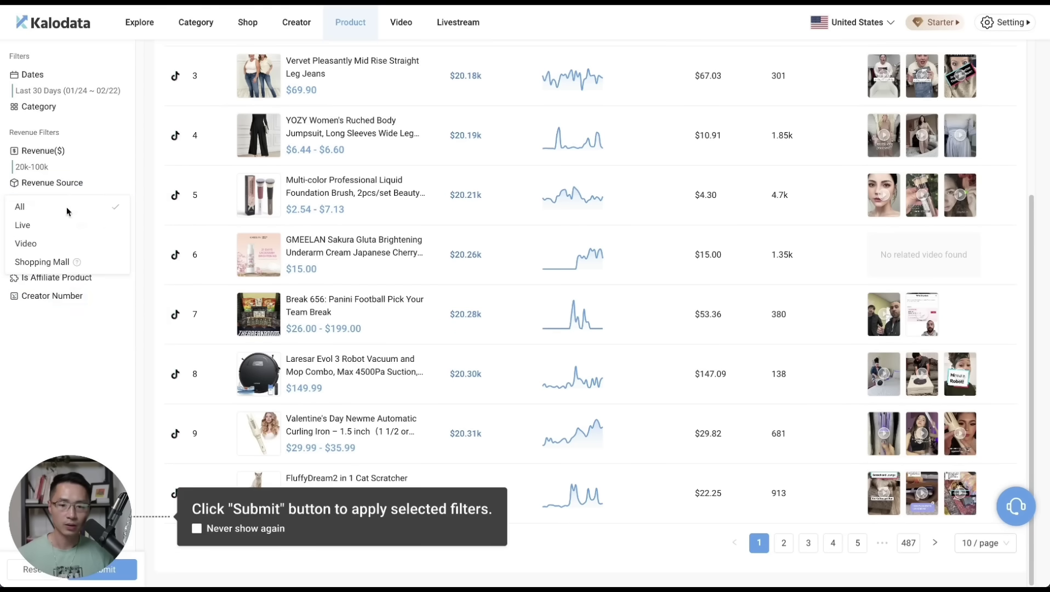
pyautogui.click(43, 251)
pyautogui.click(51, 215)
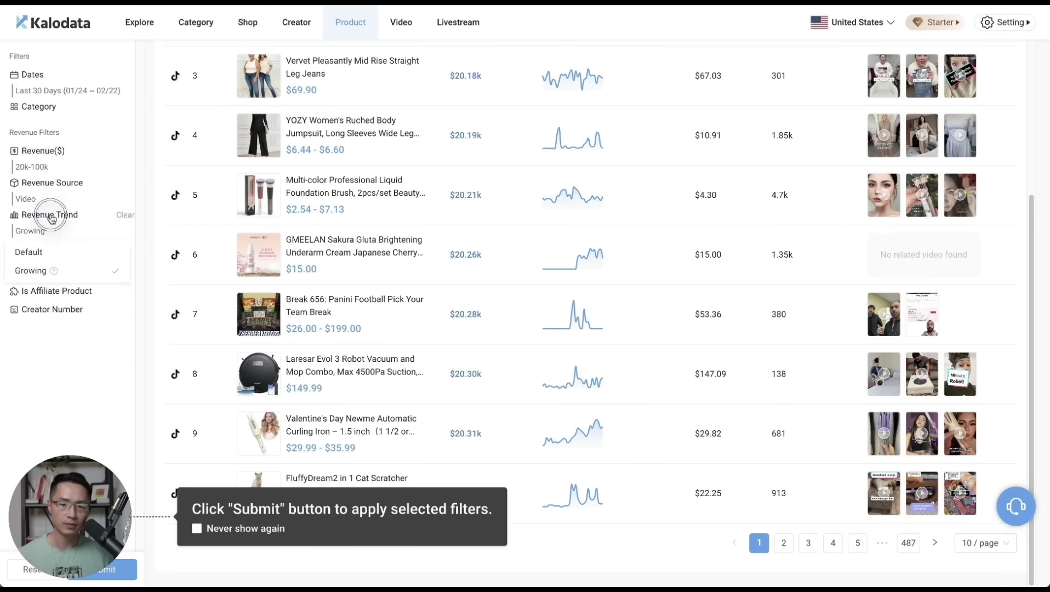
pyautogui.click(51, 217)
# Filter the products by an average unit price of 20-100 dollars and apply the selected filters to the list
pyautogui.click(60, 282)
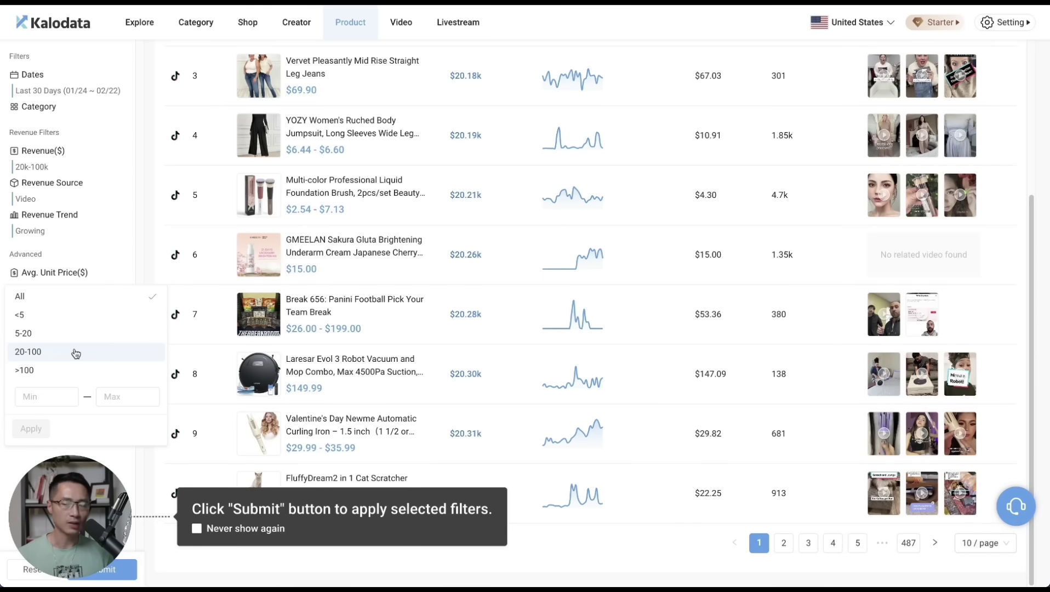
pyautogui.click(45, 396)
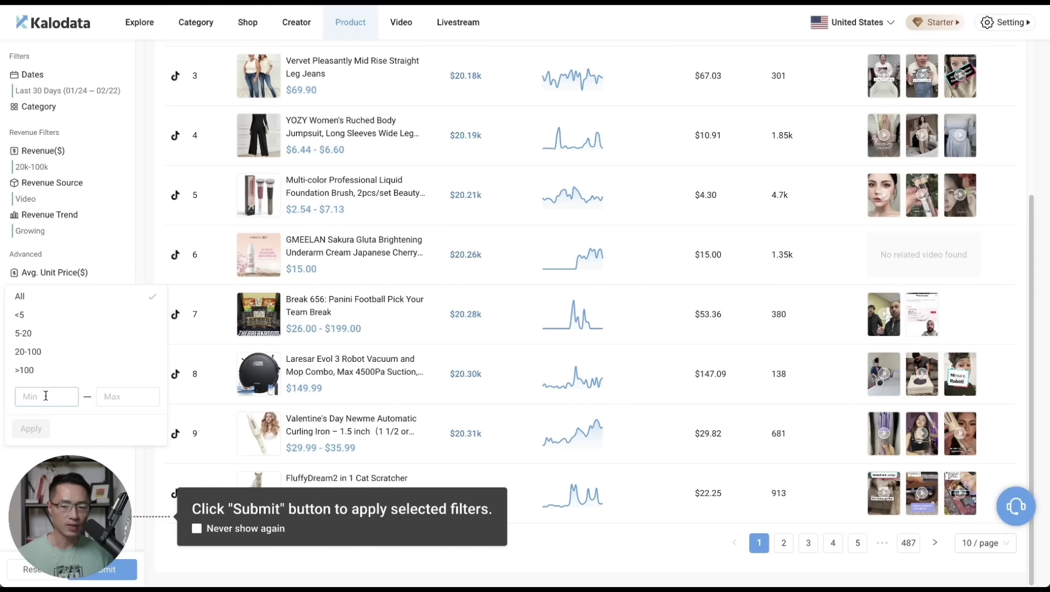
pyautogui.click(31, 352)
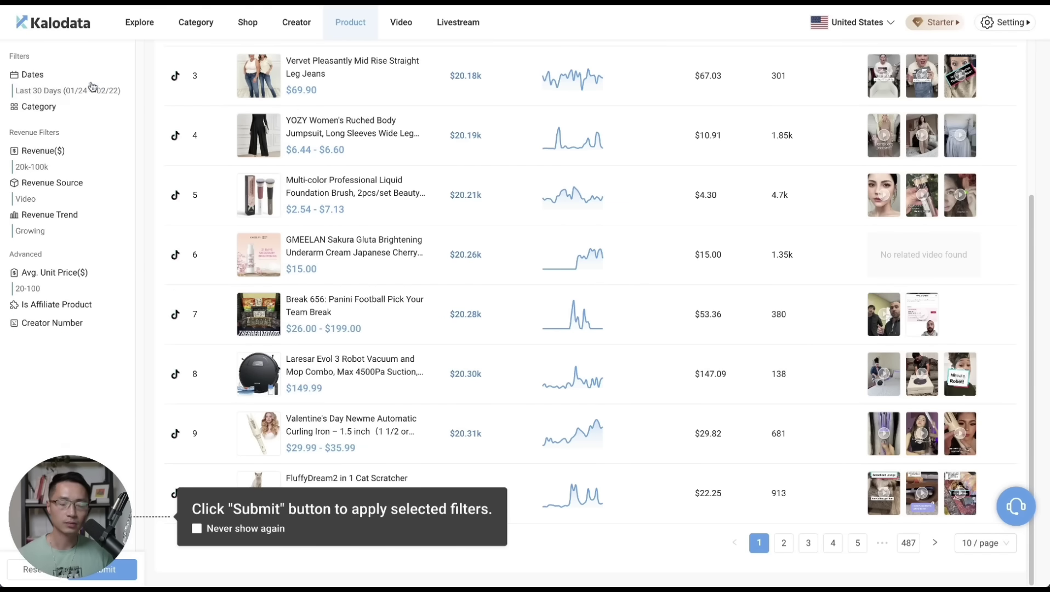
pyautogui.click(107, 569)
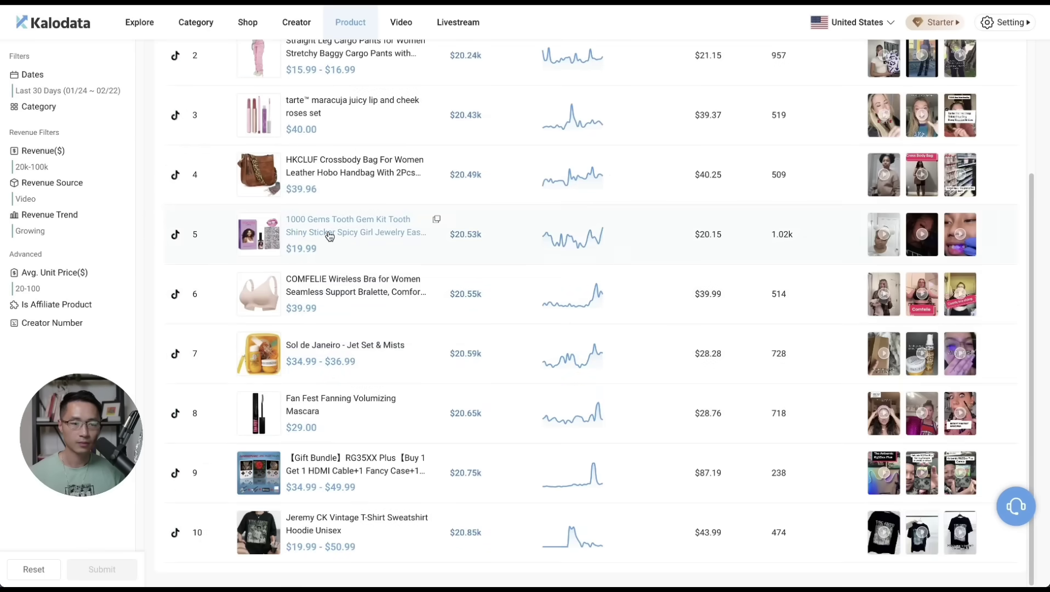
# Look through the first page of filtered products and go on to page 2 of the results
pyautogui.scroll(3, 327, 236)
pyautogui.scroll(-4, 405, 291)
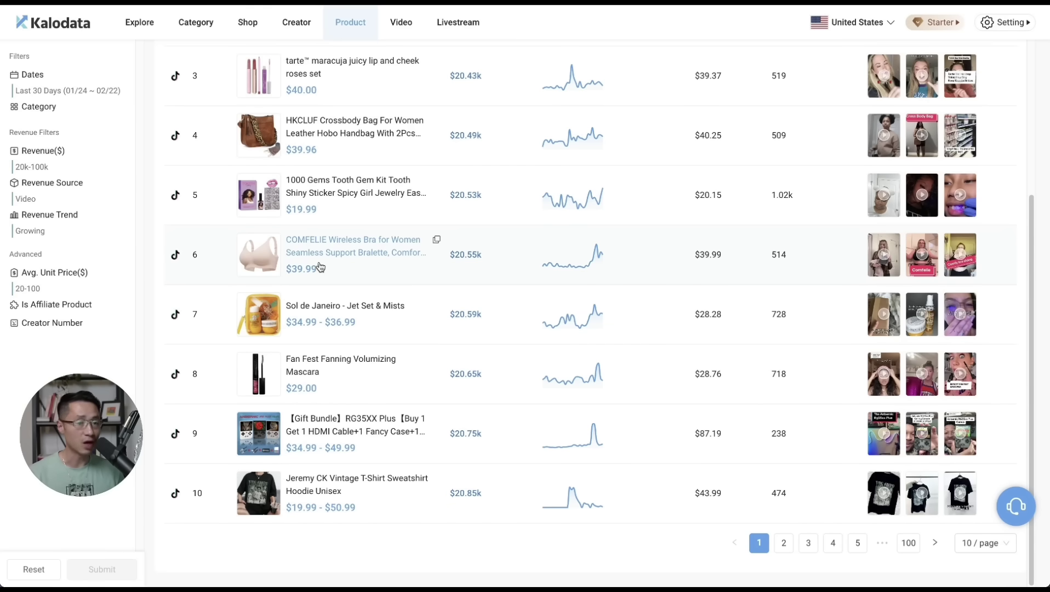
pyautogui.click(784, 542)
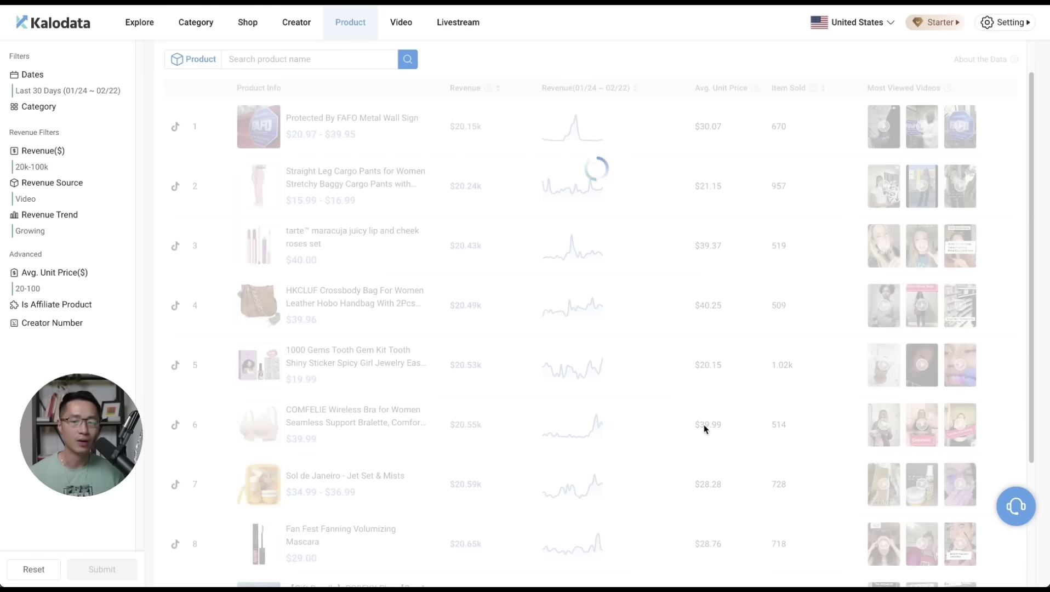